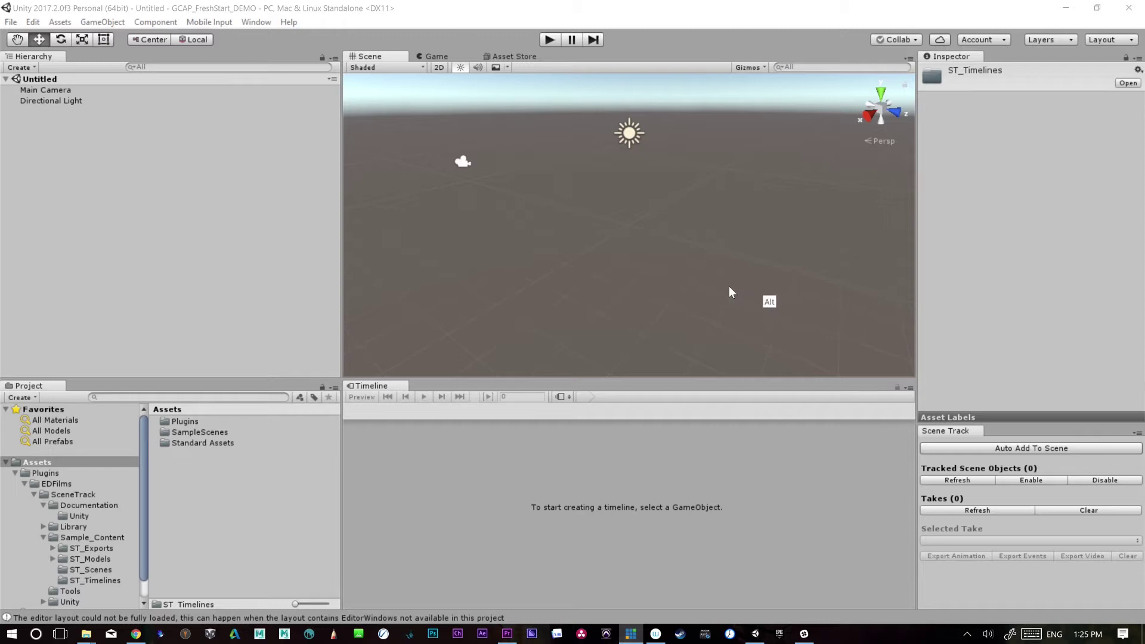
- Add a 3D Plane to the scene and set its position to 0, 0, 0
alt+drag(728, 286, 643, 281)
click(95, 23)
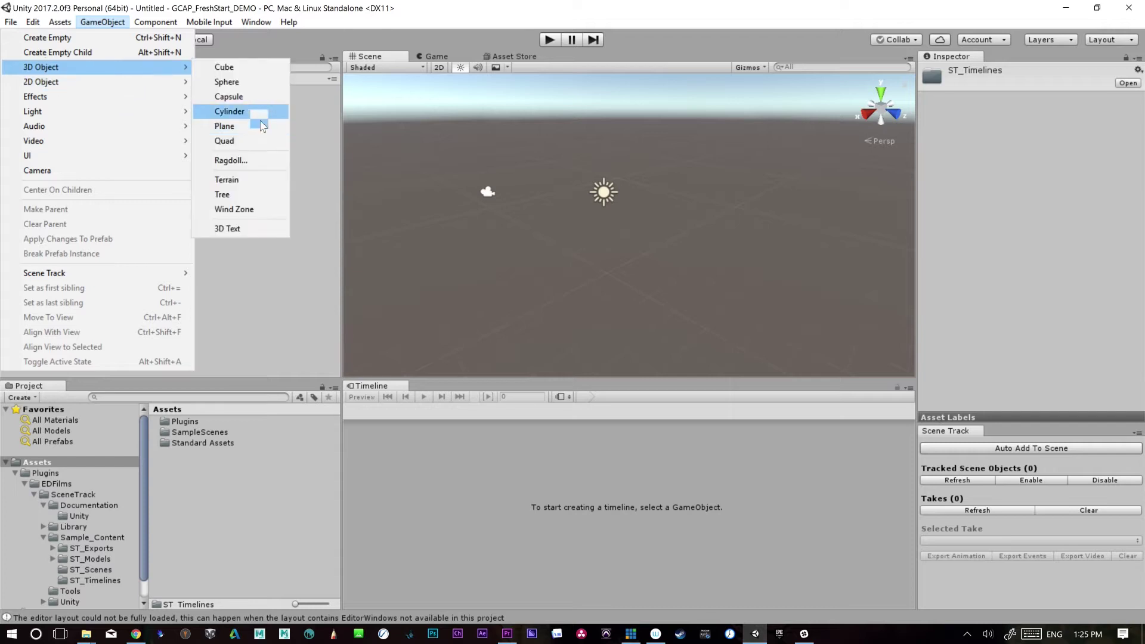
click(262, 126)
click(1031, 112)
text(0)
click(1078, 112)
text(0)
click(1116, 112)
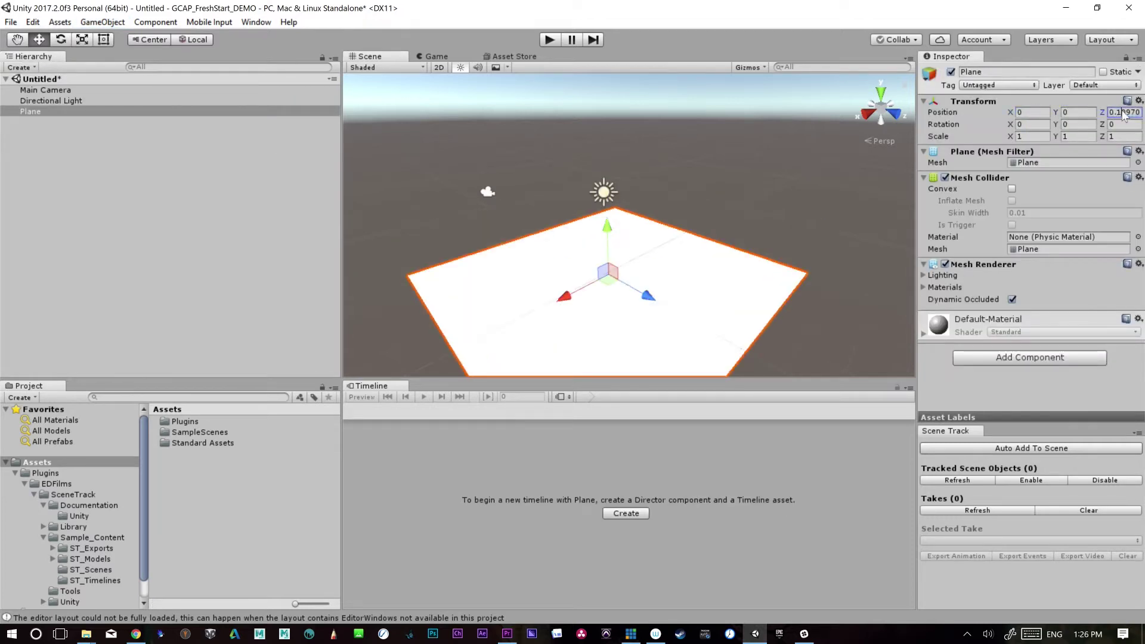
text(0)
- Set the Plane's scale to 100 on the X, Y and Z axes
click(1039, 136)
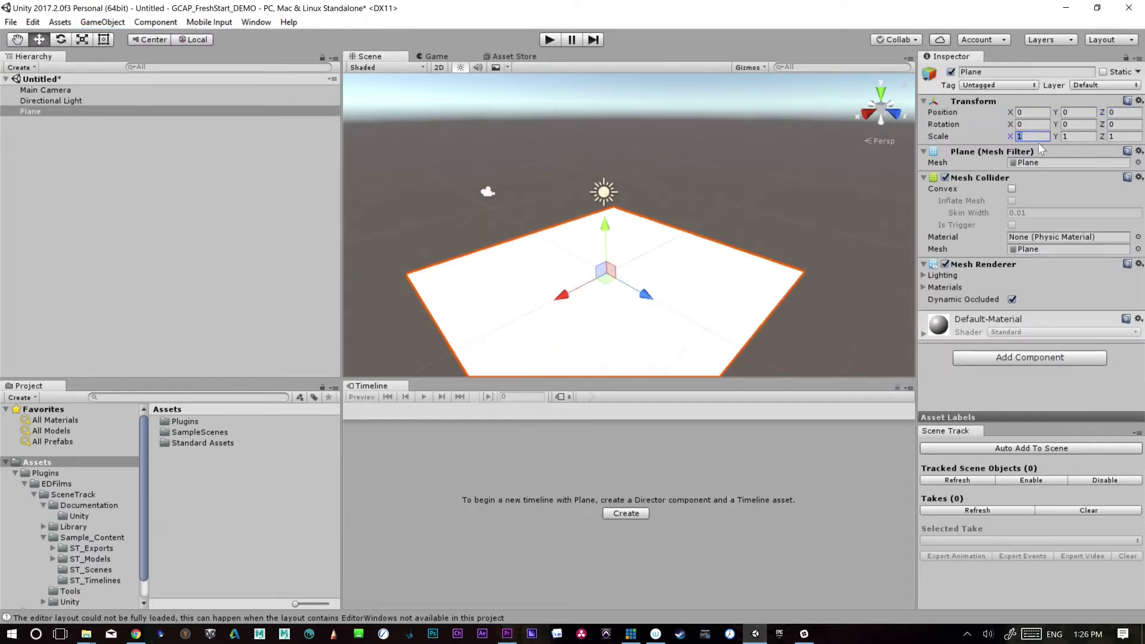
text(100)
click(1073, 136)
text(100)
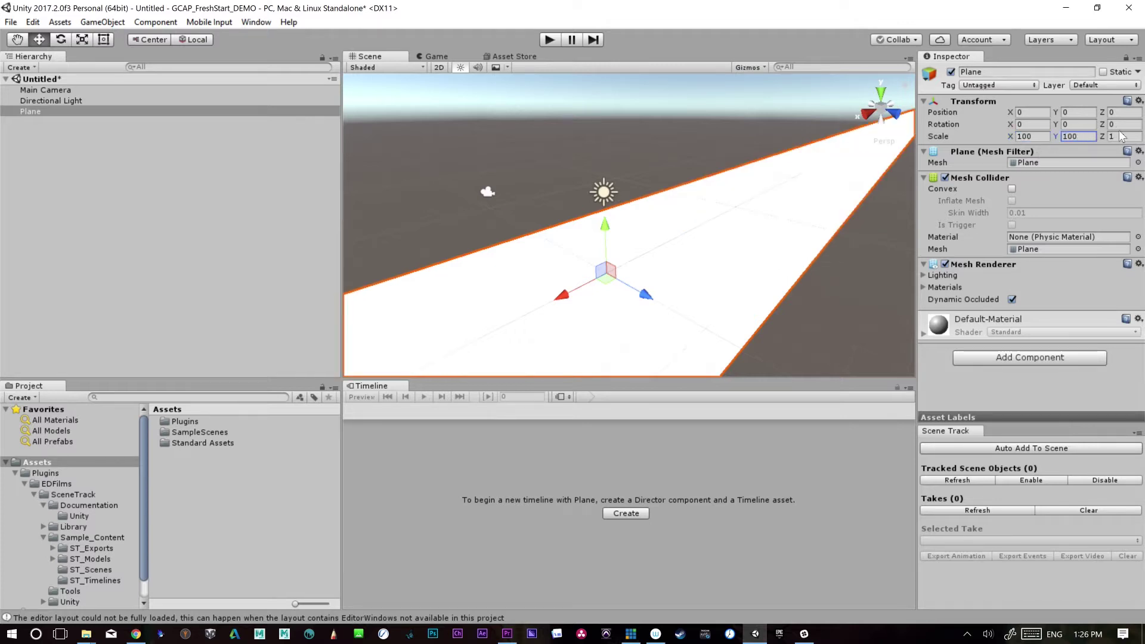
click(1117, 136)
text(100)
alt+drag(745, 268, 658, 146)
click(678, 155)
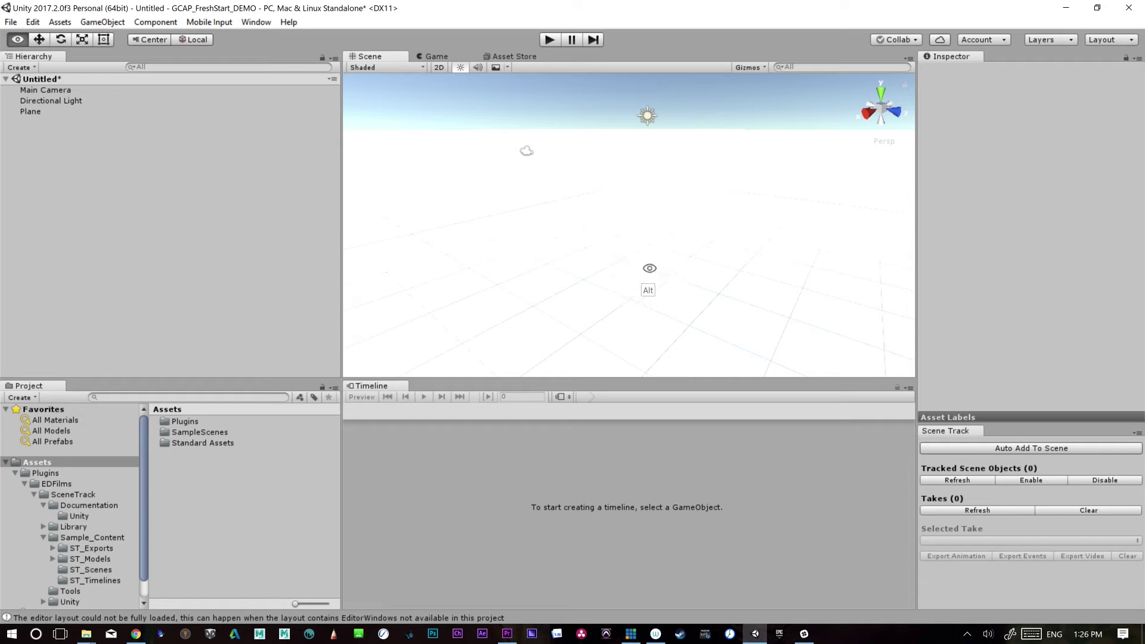
alt+drag(649, 269, 644, 156)
click(652, 134)
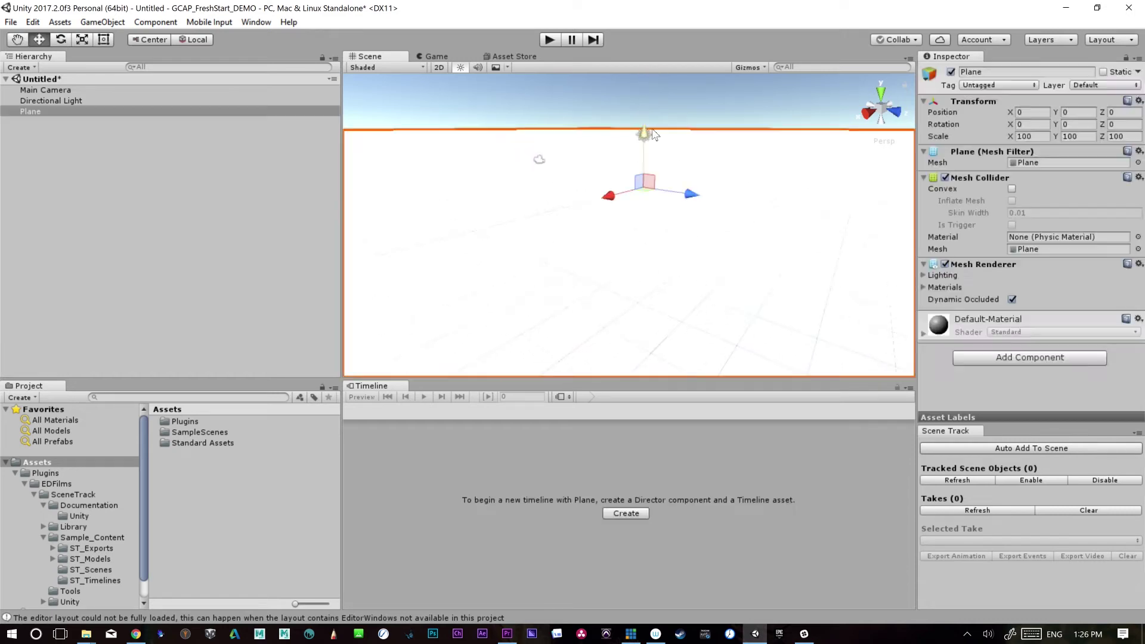
- Set the Directional Light's intensity to 0.5
click(36, 101)
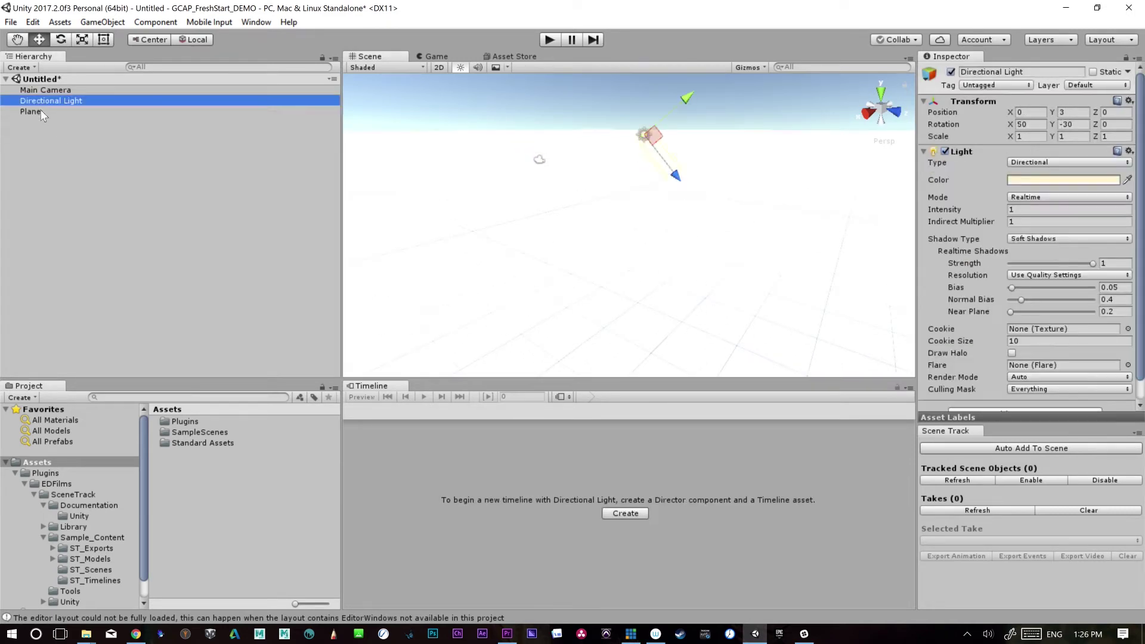
click(1031, 209)
text(0.5)
click(621, 270)
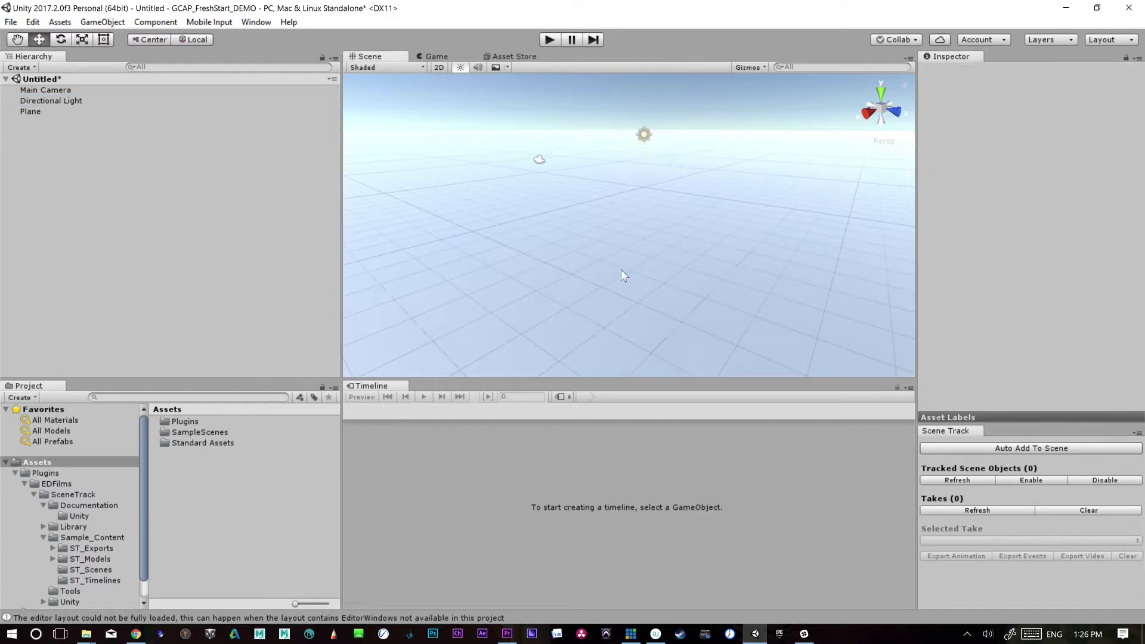
alt+drag(663, 282, 730, 235)
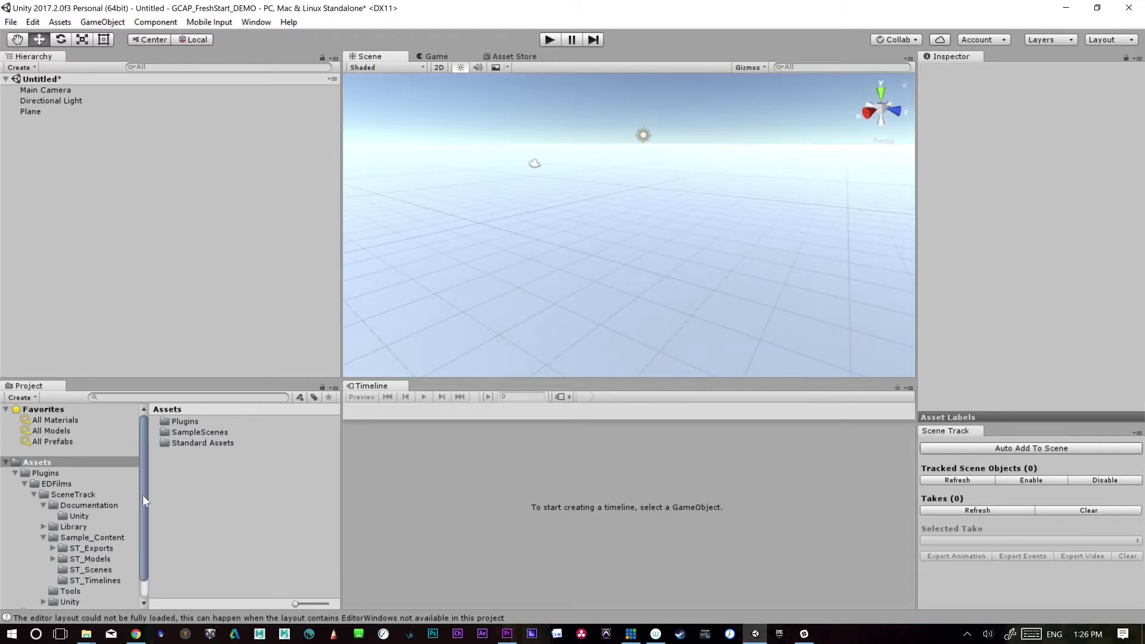
drag(142, 494, 144, 524)
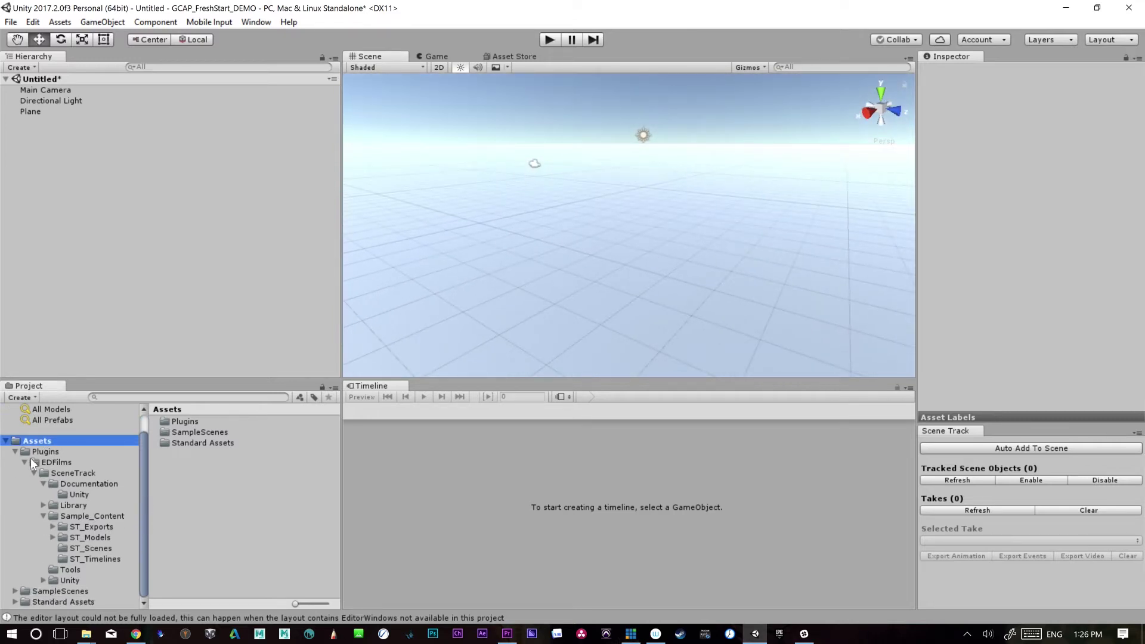
click(38, 591)
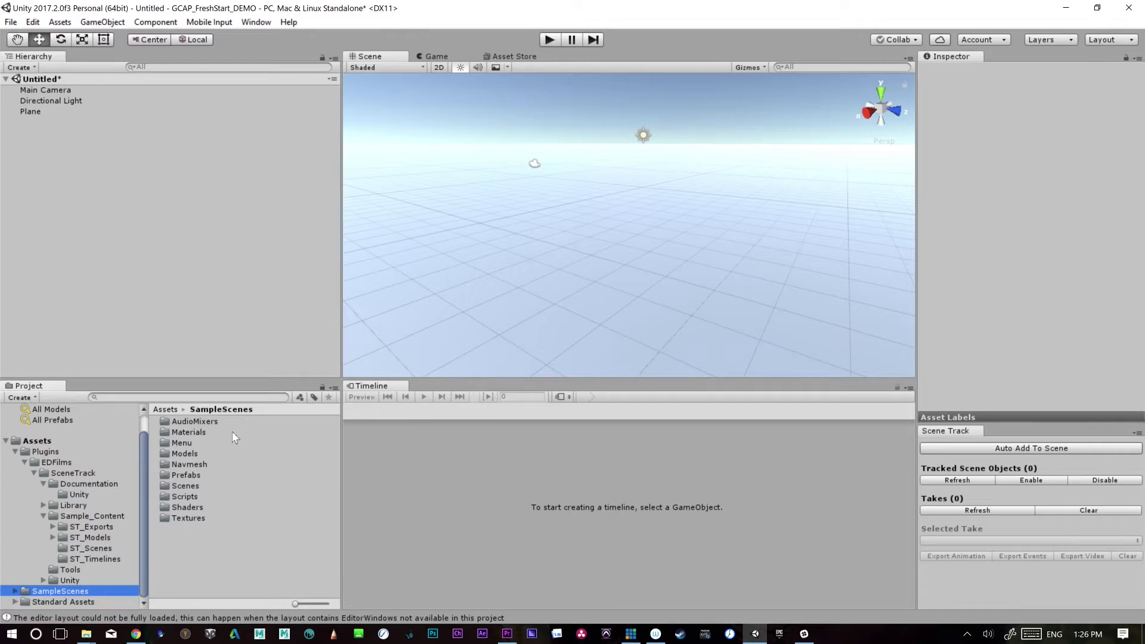
click(173, 476)
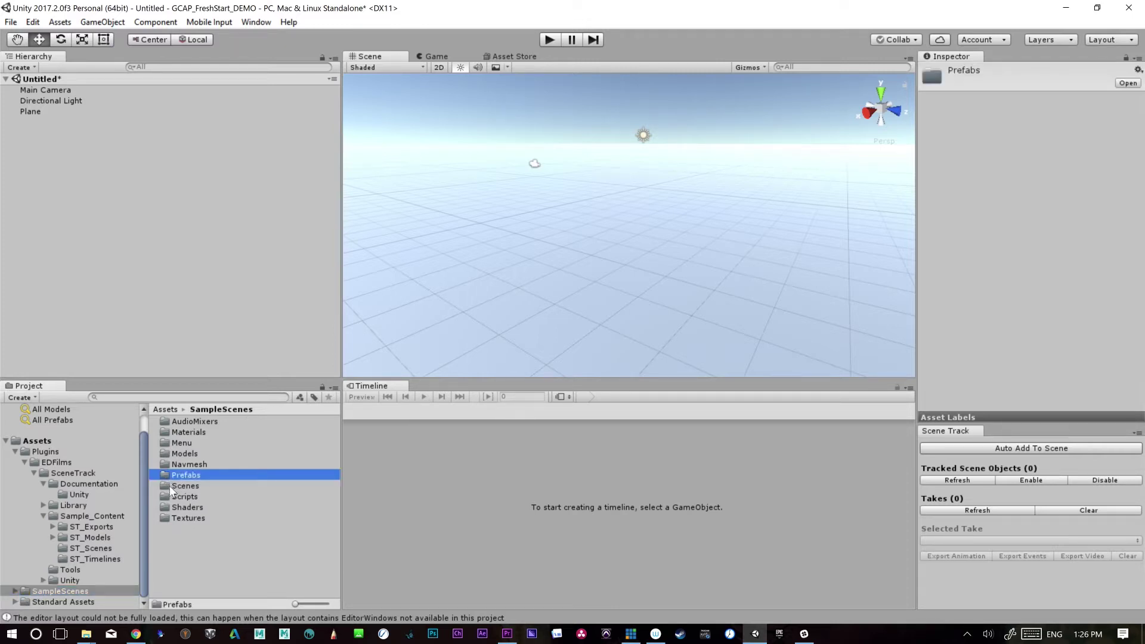
double_click(172, 475)
- Place the ThirdPersonController prefab from Standard Assets > Characters > ThirdPersonCharacter > Prefabs onto the plane in the scene
click(79, 601)
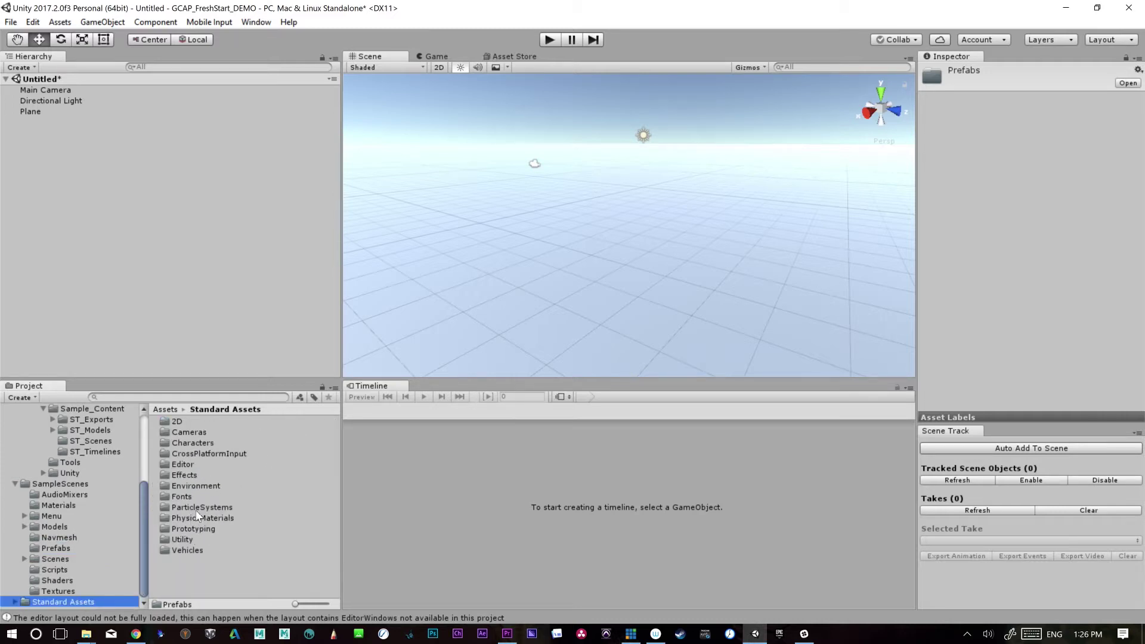
double_click(206, 444)
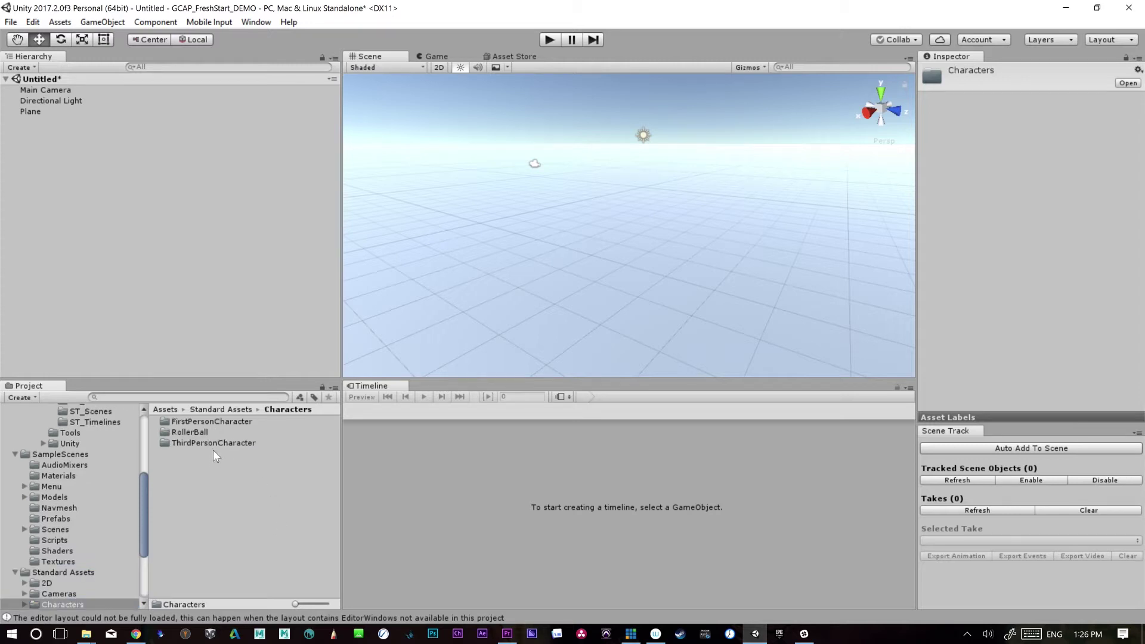
double_click(213, 443)
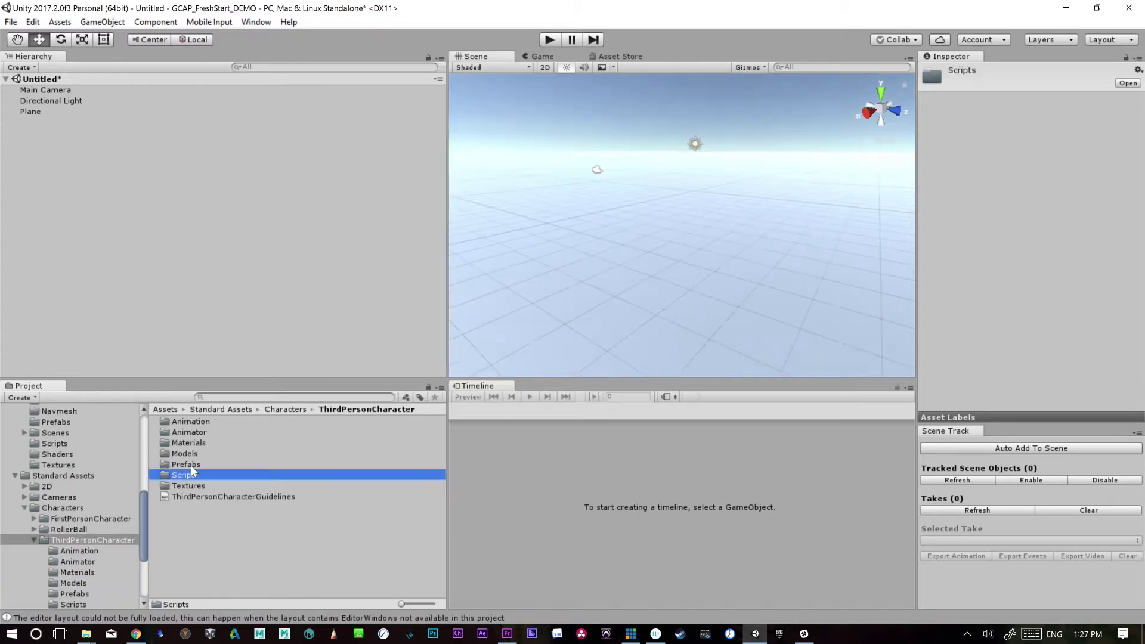
double_click(192, 464)
click(205, 433)
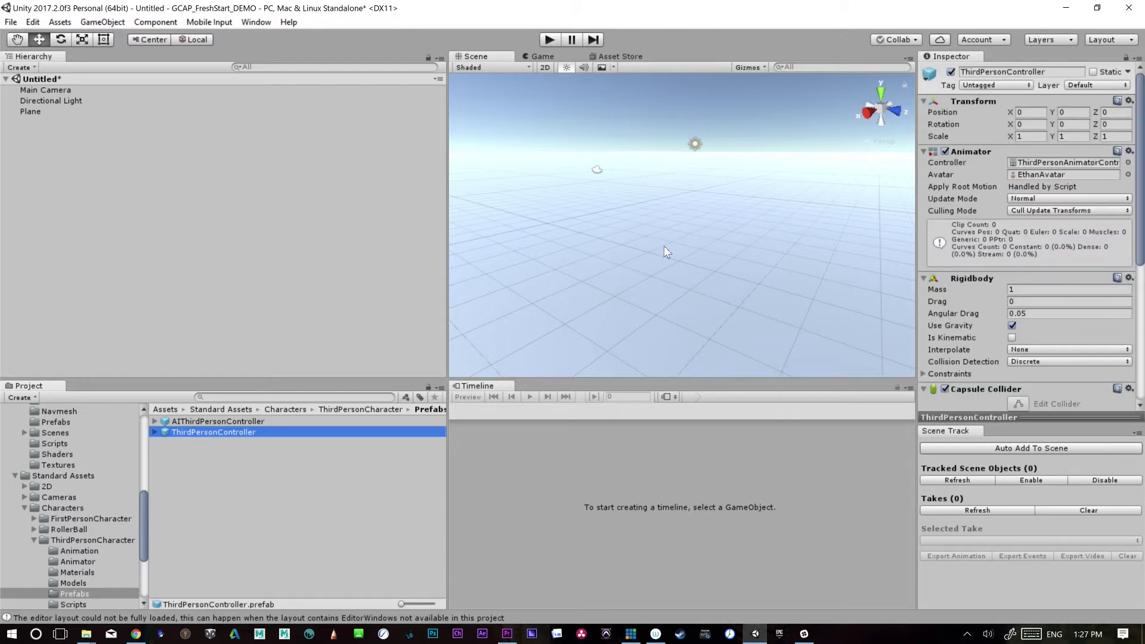
drag(219, 434, 692, 250)
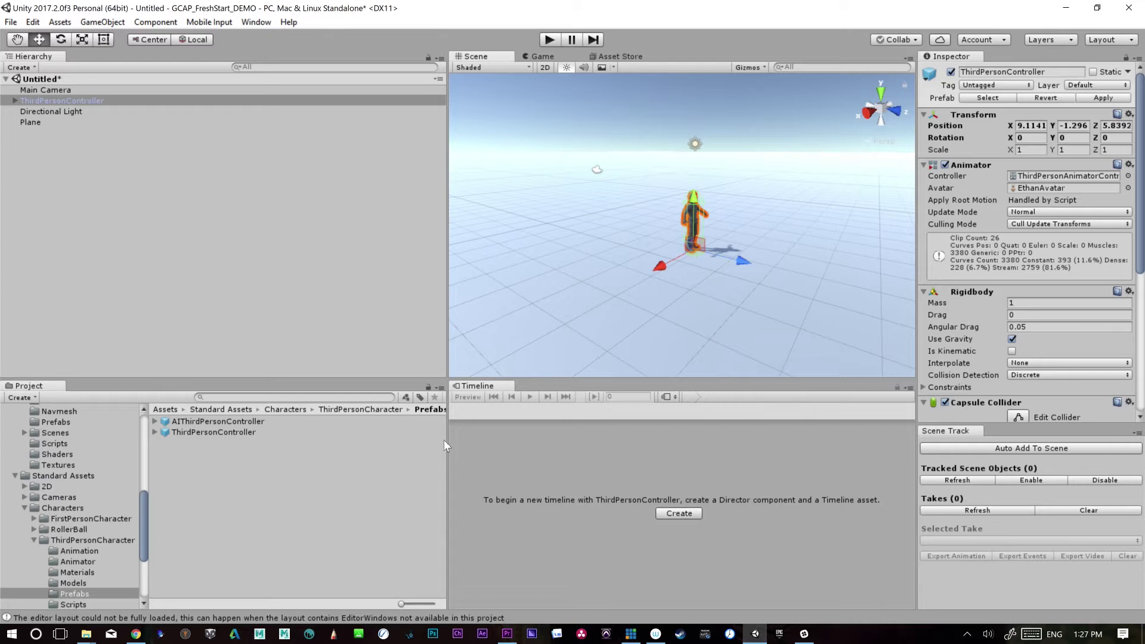
drag(447, 443, 301, 501)
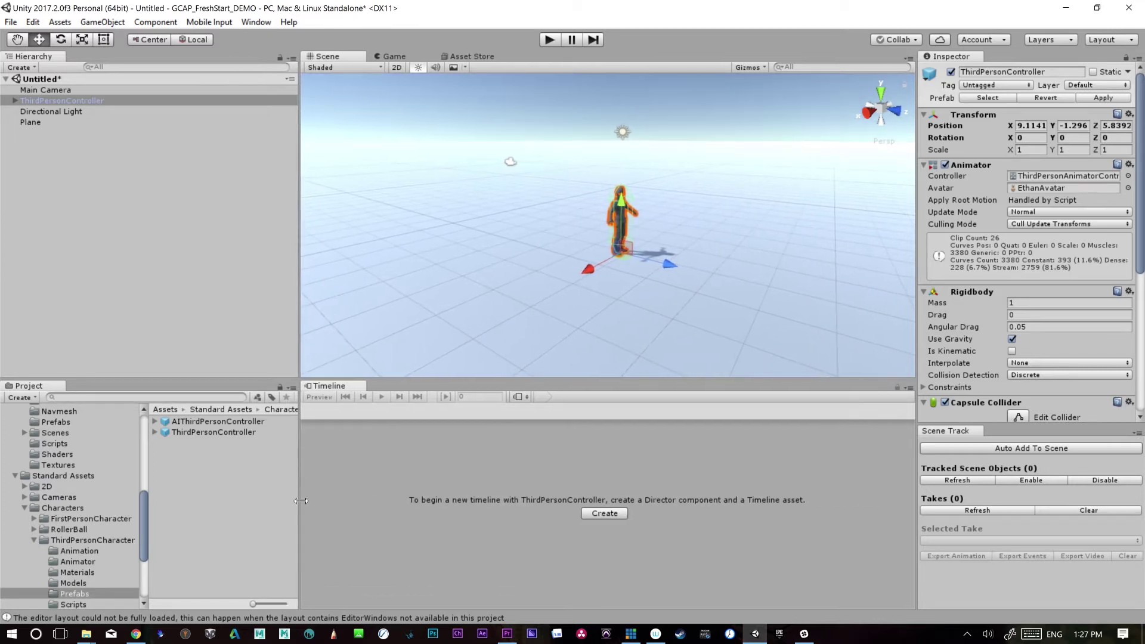
- Set the ThirdPersonController's position to 0, 0, 0 and frame the character up close
click(1030, 125)
text(0)
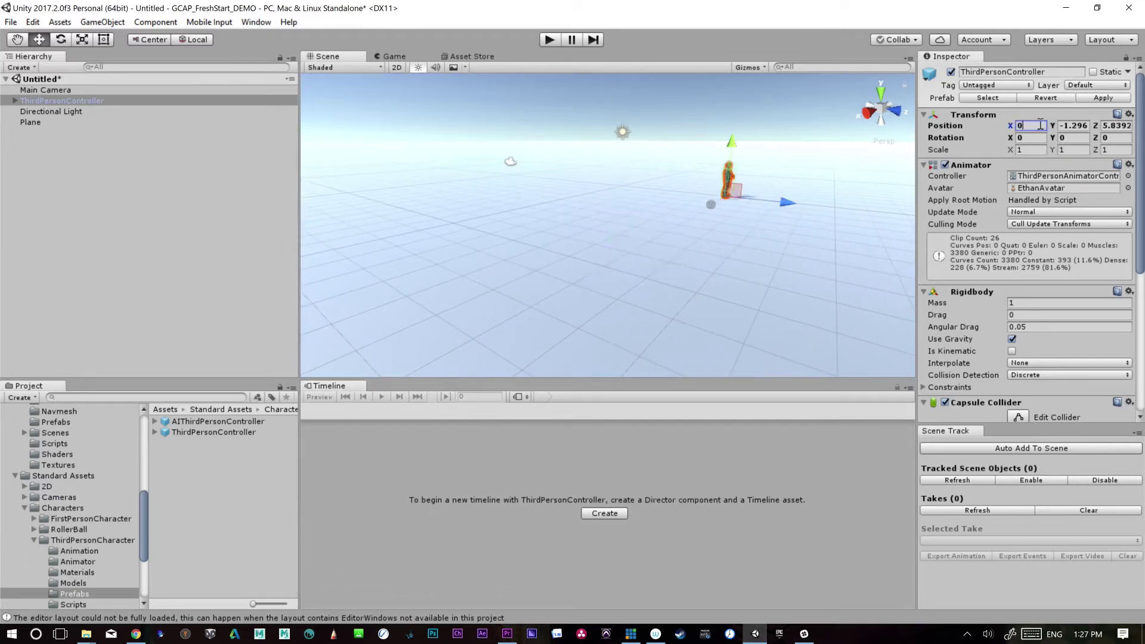
click(1071, 126)
text(0)
click(1115, 126)
text(0)
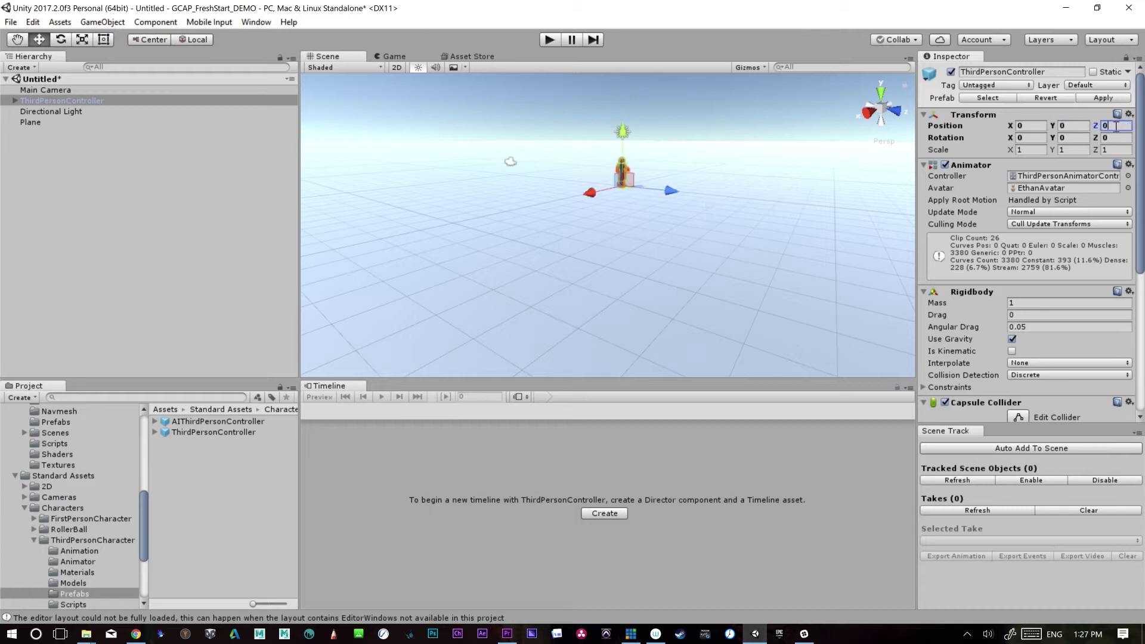
alt+right_drag(544, 221, 725, 260)
alt+drag(725, 260, 690, 304)
alt+right_drag(690, 304, 727, 258)
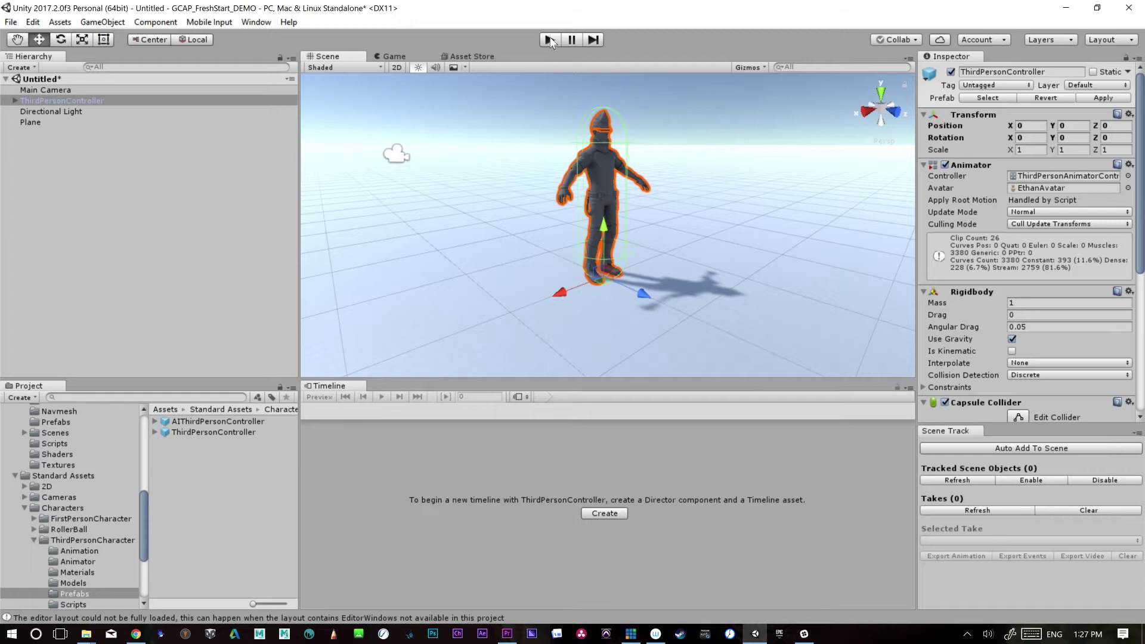
- Run the scene, test the character by moving it in all directions and jumping, and stop the playback
click(549, 39)
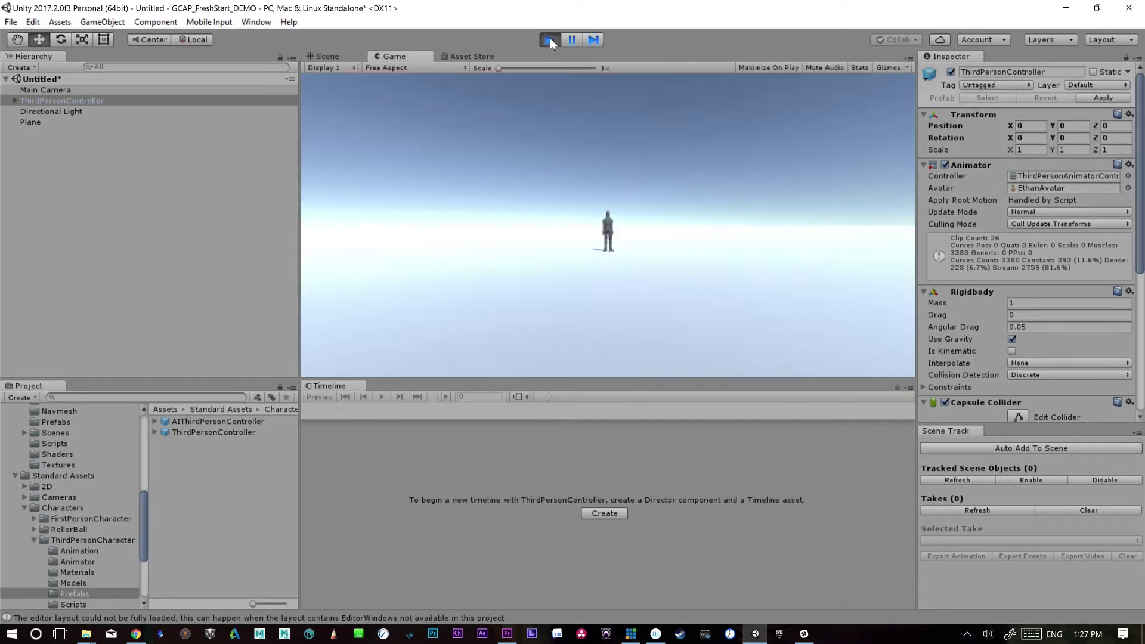
key(w)
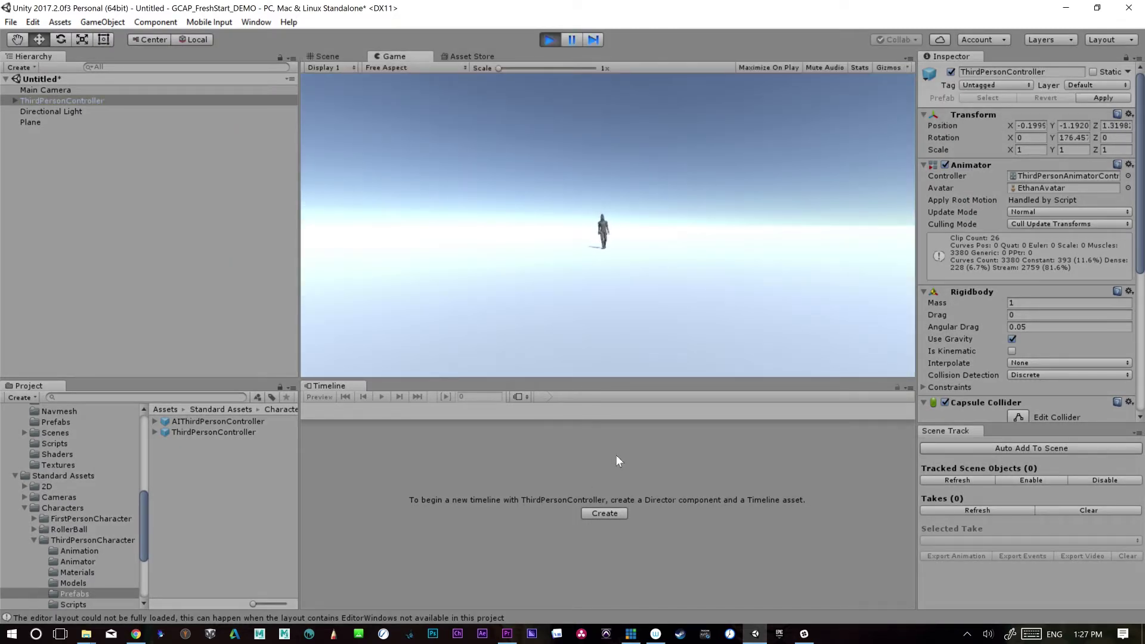
key(s)
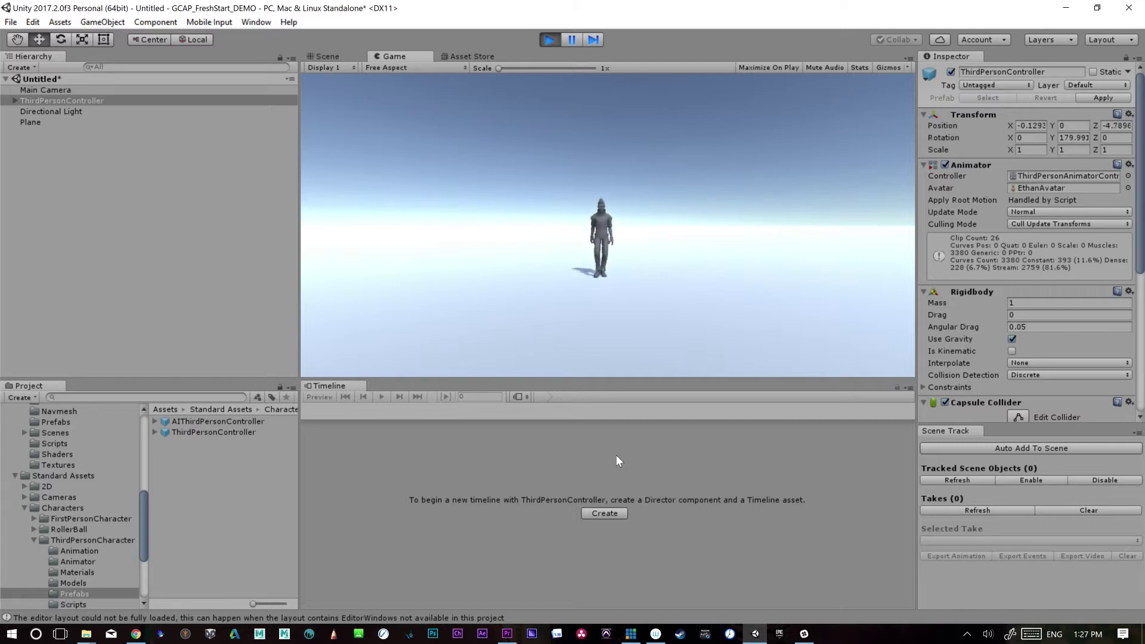
key(d)
key(a)
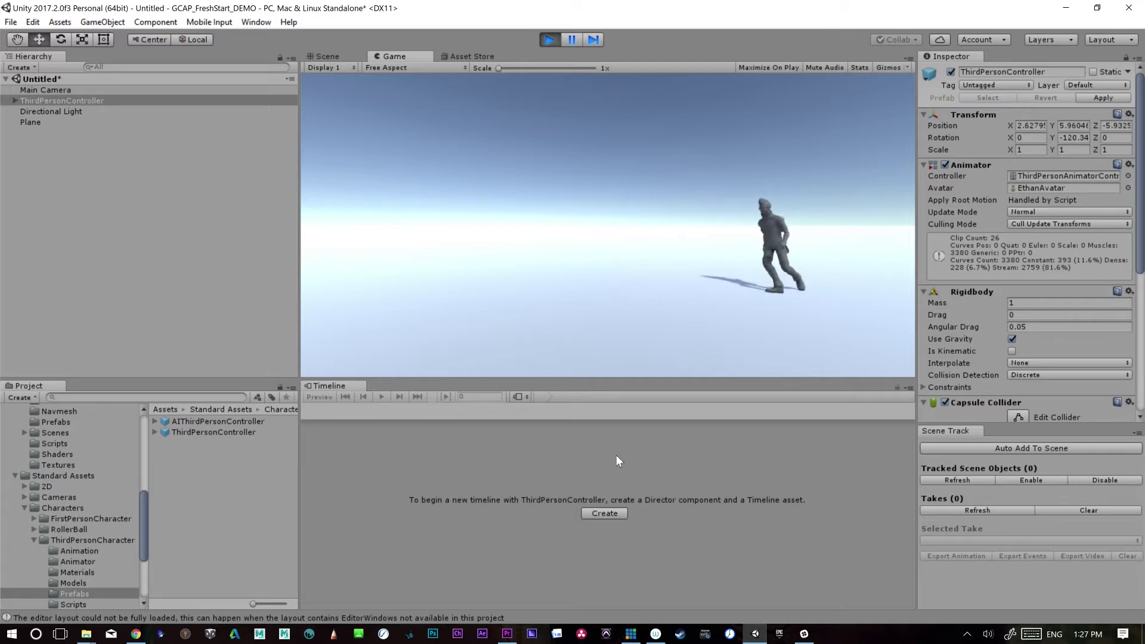
key(d)
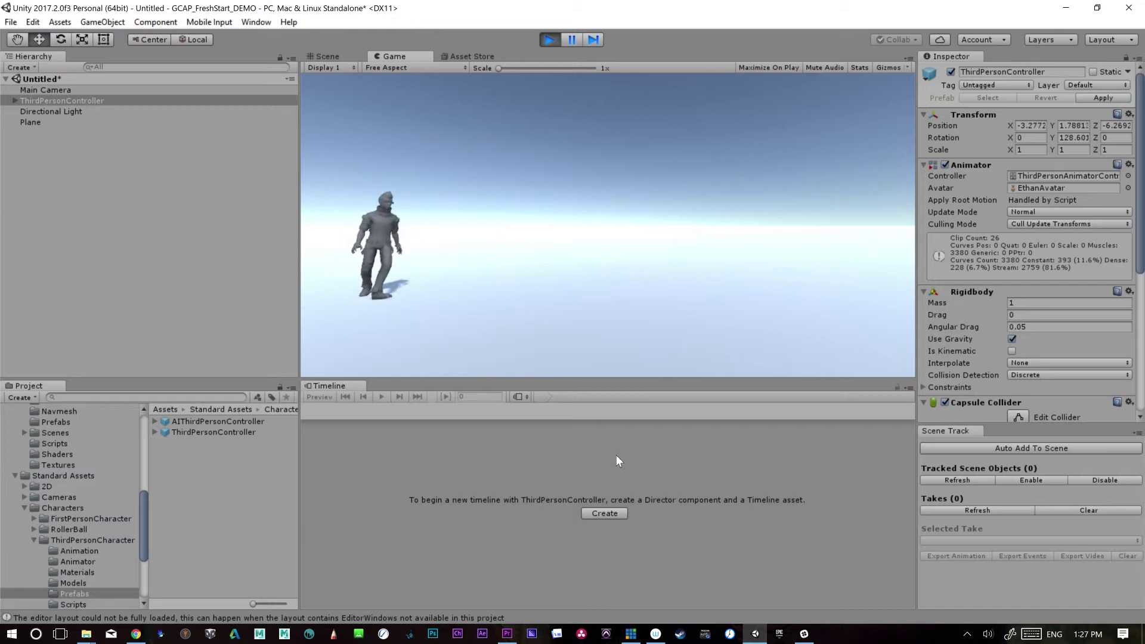
key(space)
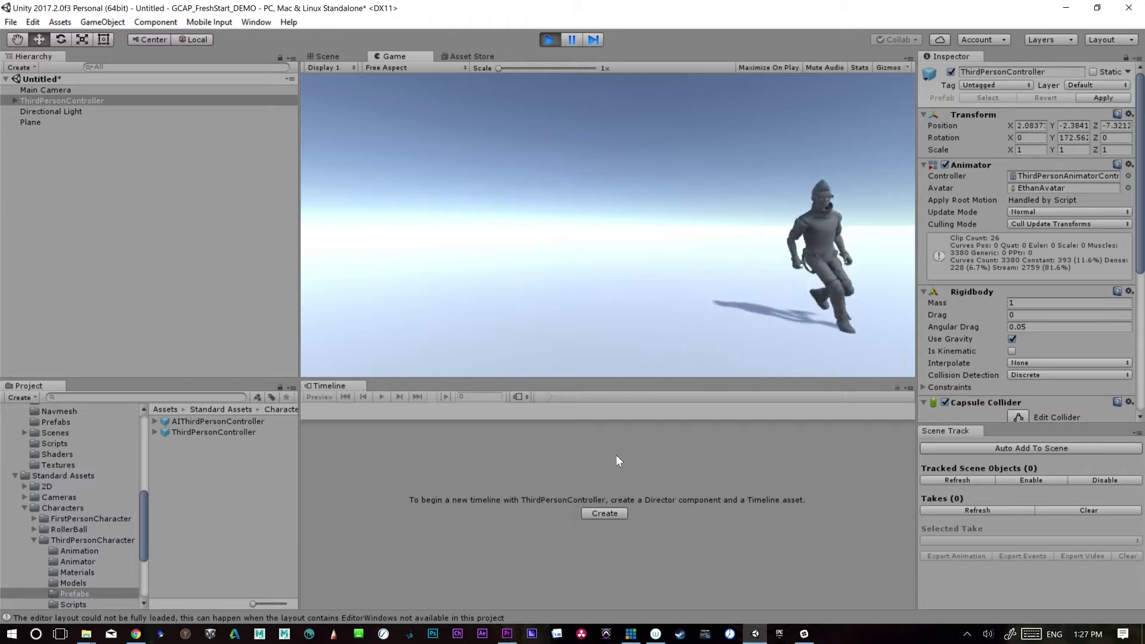
key(w)
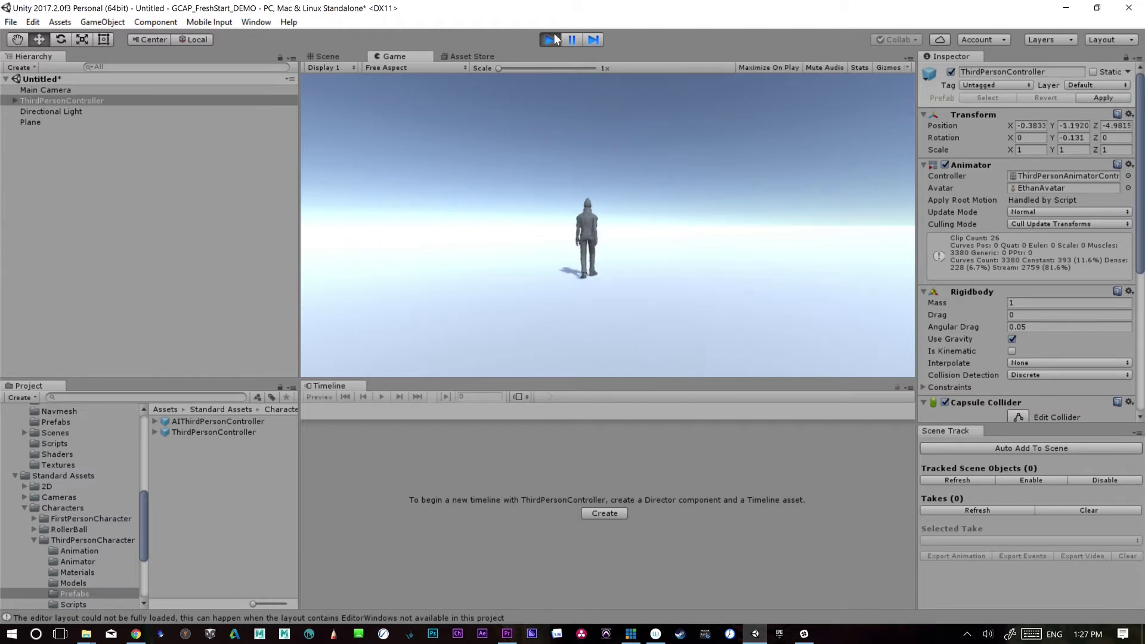
click(552, 38)
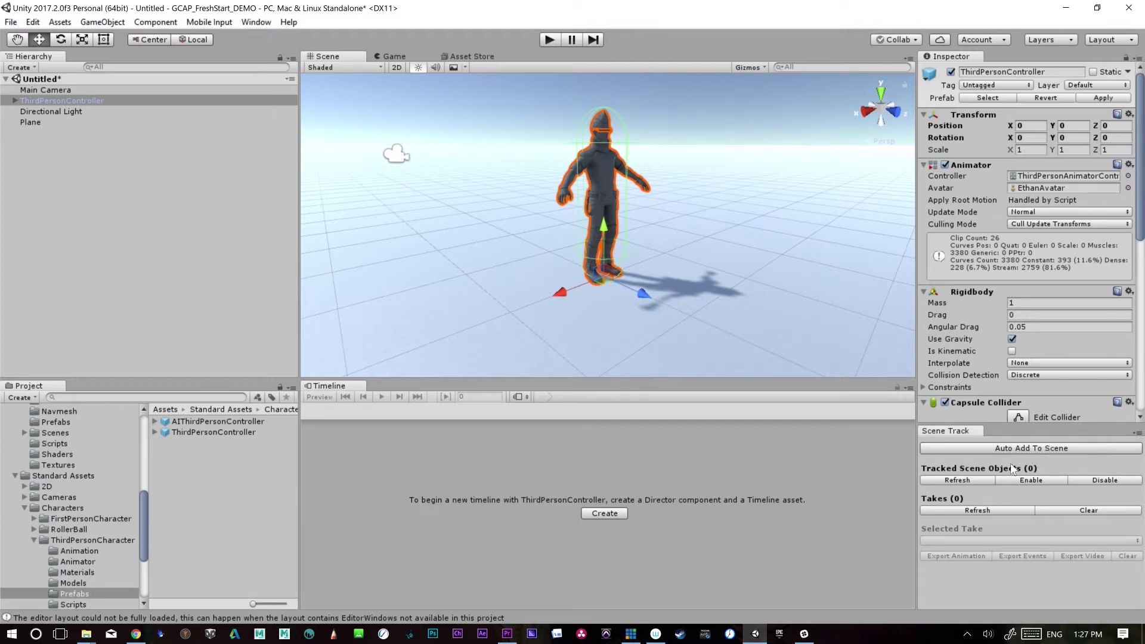
- Add Scene Track tracking automatically to the scene's objects and check the Scene Track Object component on the Plane
click(976, 479)
click(43, 114)
click(42, 122)
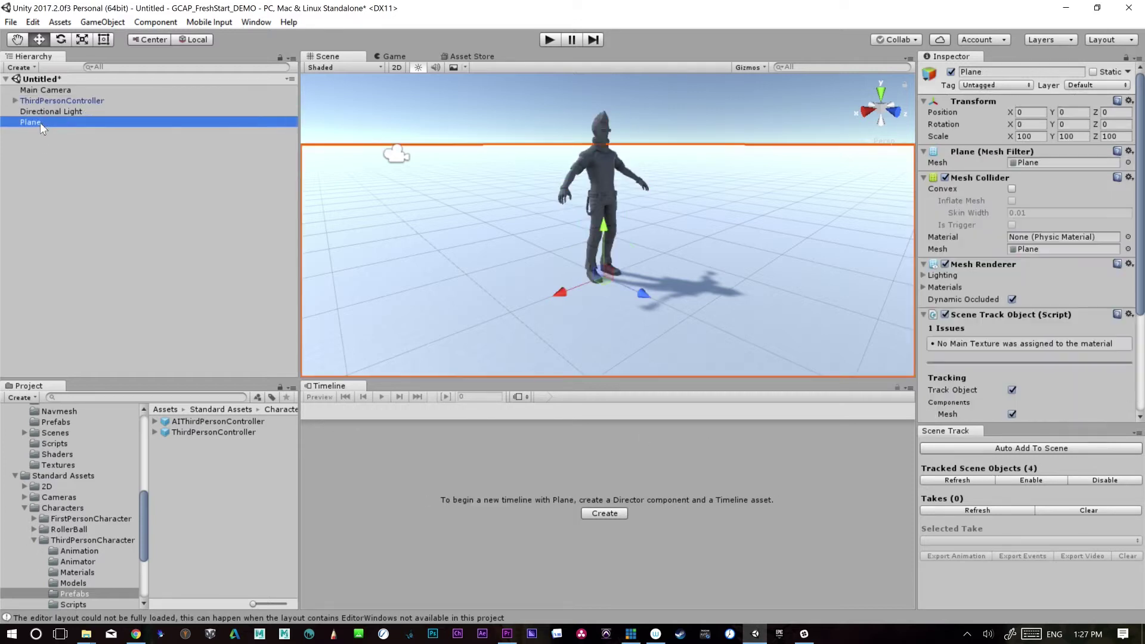
click(926, 179)
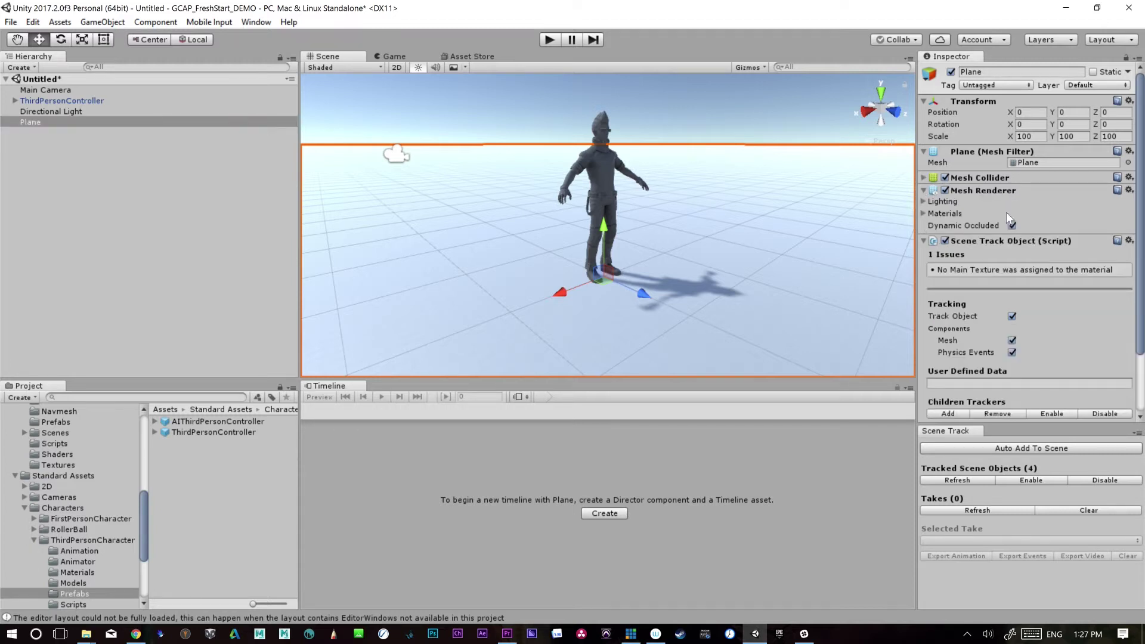
click(925, 241)
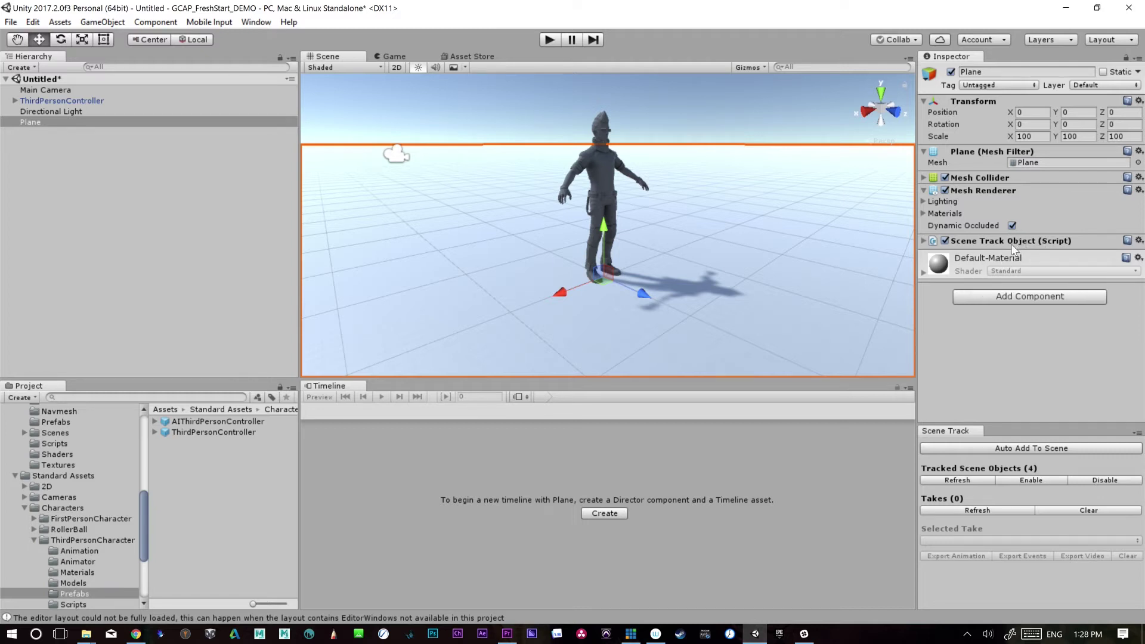
- Expand the ThirdPersonController's children, collapse its other components and inspect its Scene Track Object settings
click(42, 102)
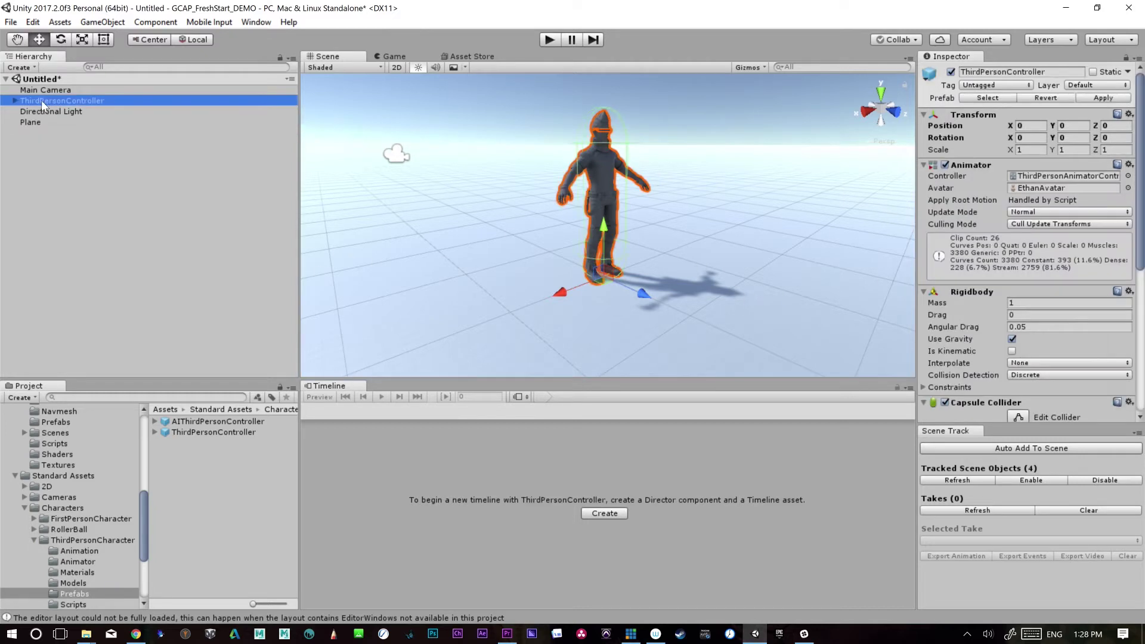
click(14, 101)
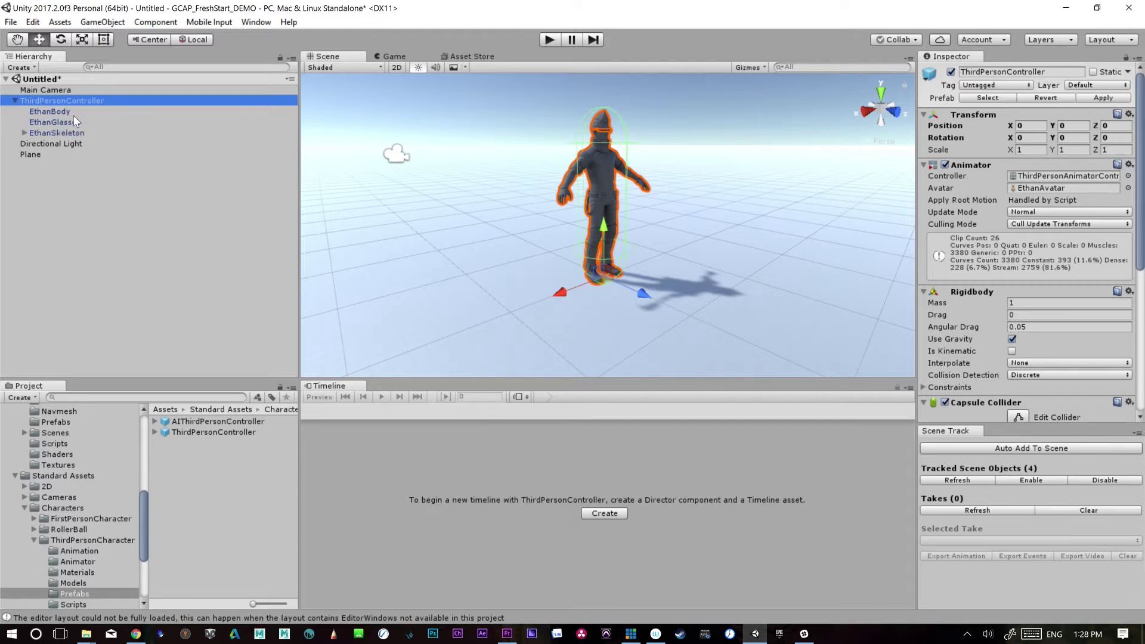
click(925, 165)
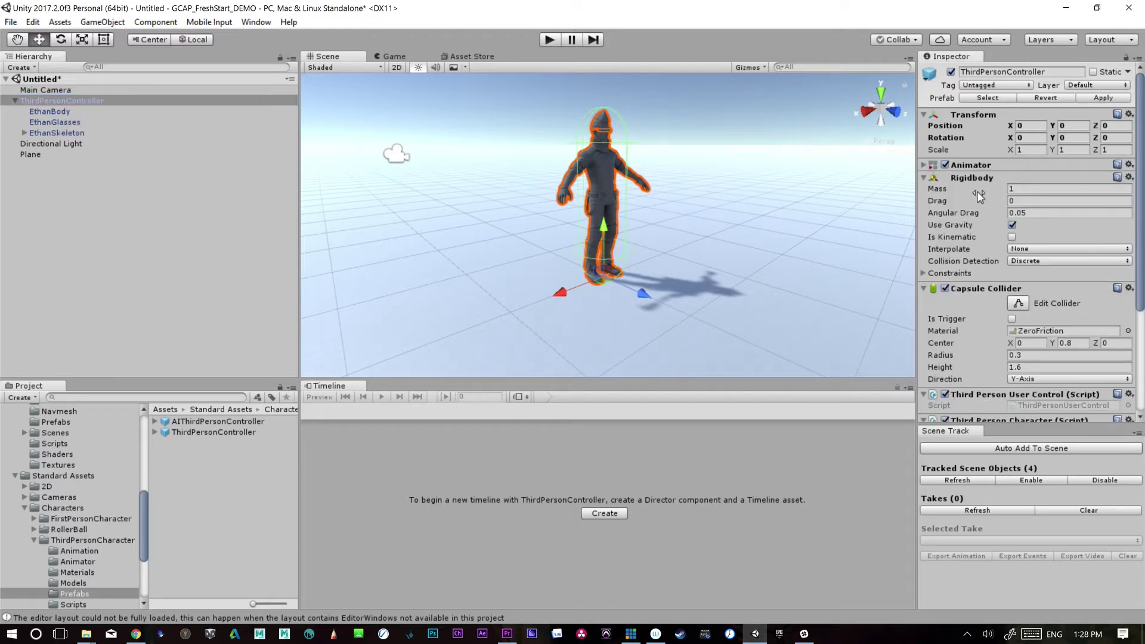
click(924, 177)
click(924, 190)
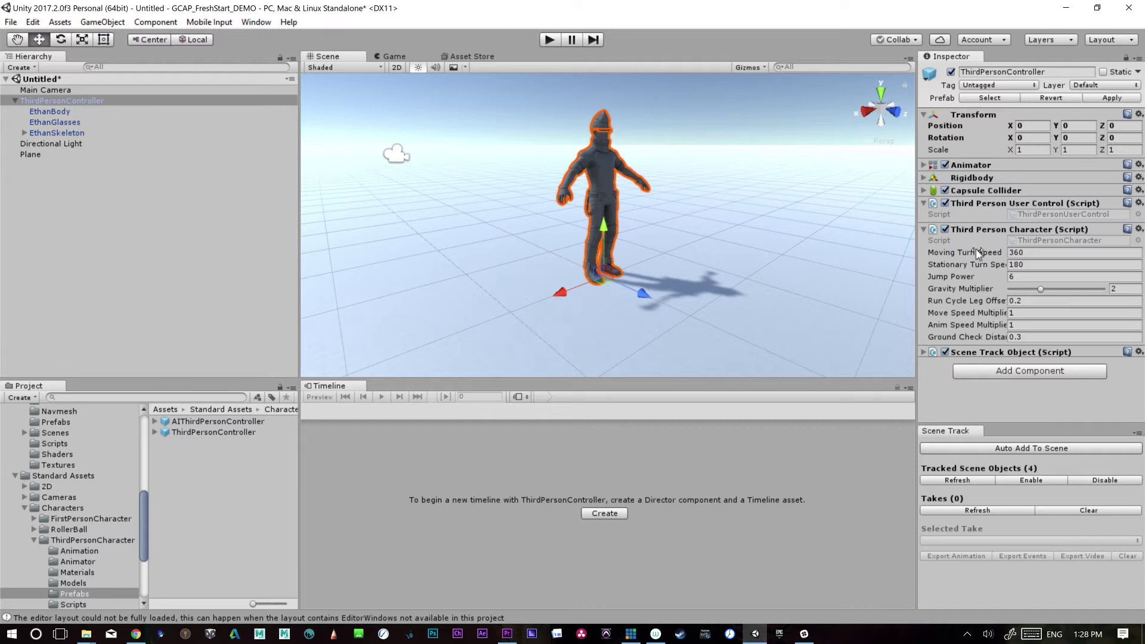
click(924, 204)
click(925, 216)
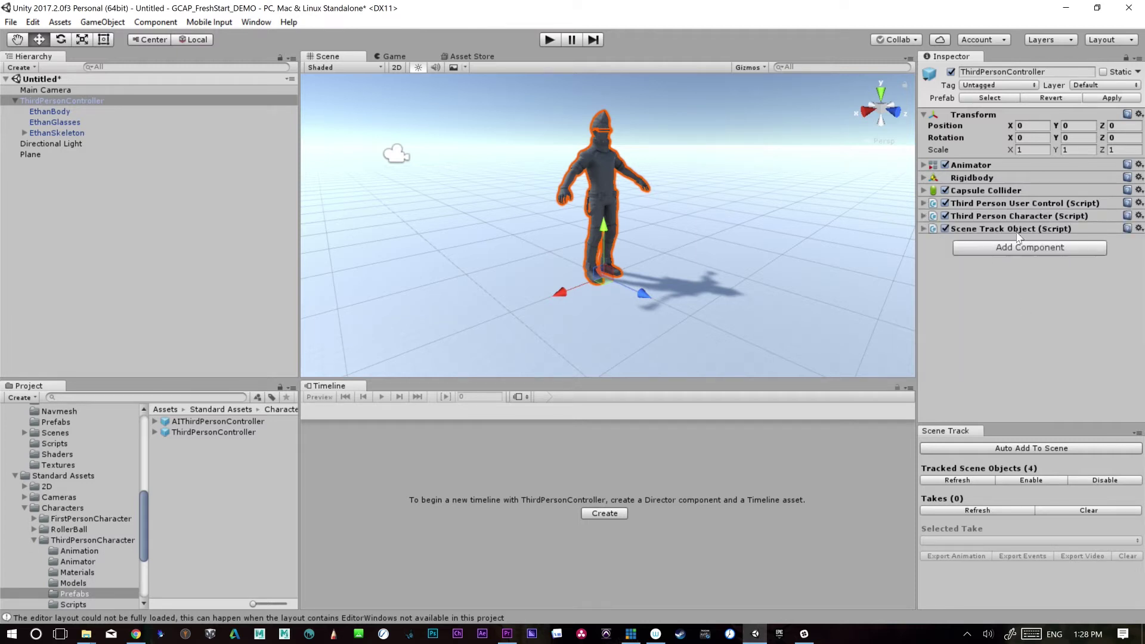
click(937, 229)
- Apply the suggested fix in EthanBody's Scene Track Object to add trackers to its bones, and refresh the tracked scene objects
click(48, 111)
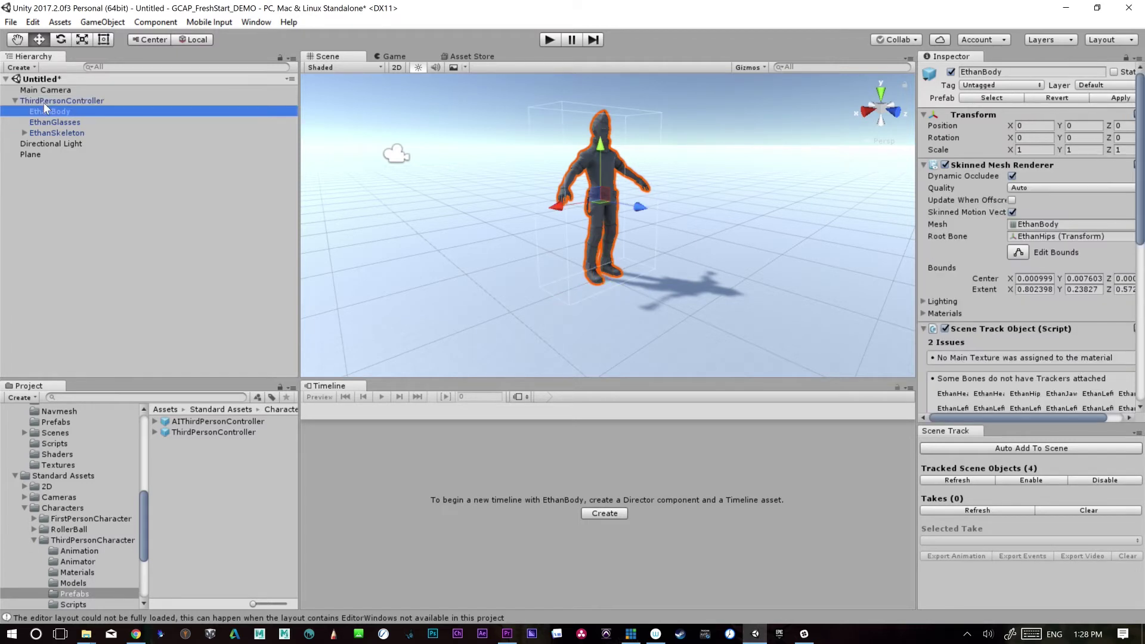
click(924, 165)
click(926, 178)
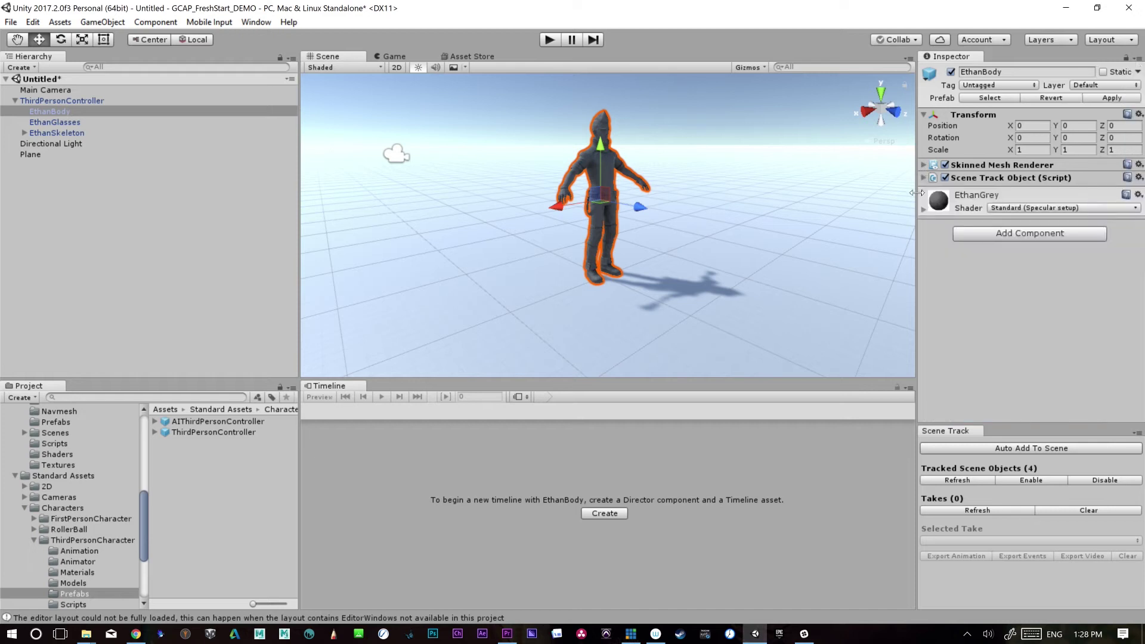
click(926, 177)
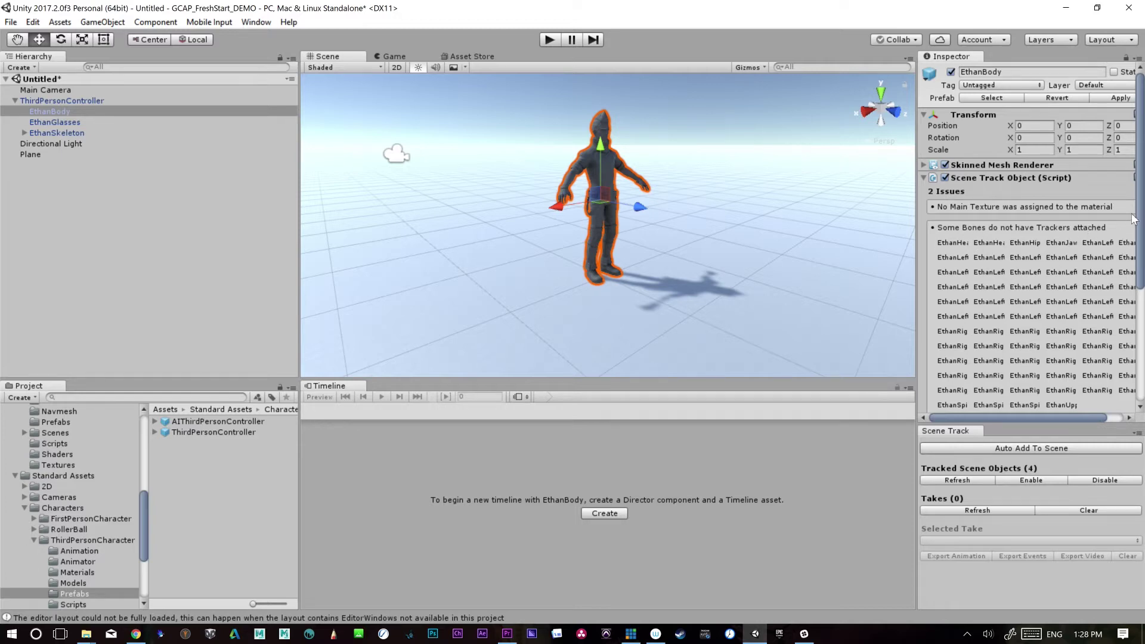
drag(1139, 217, 1137, 273)
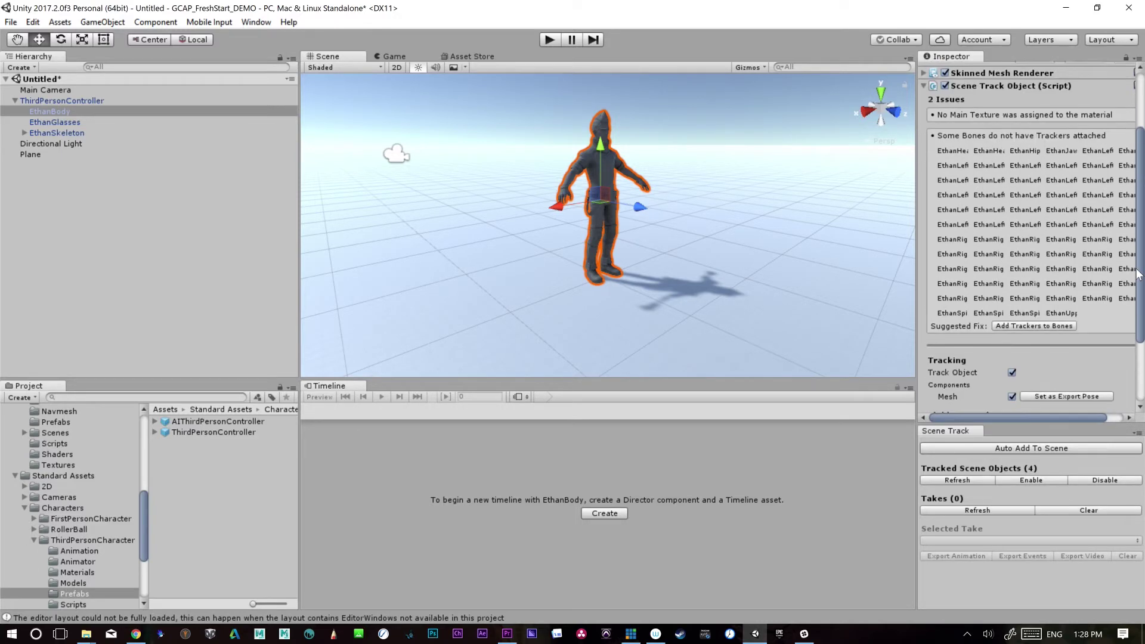
click(1040, 327)
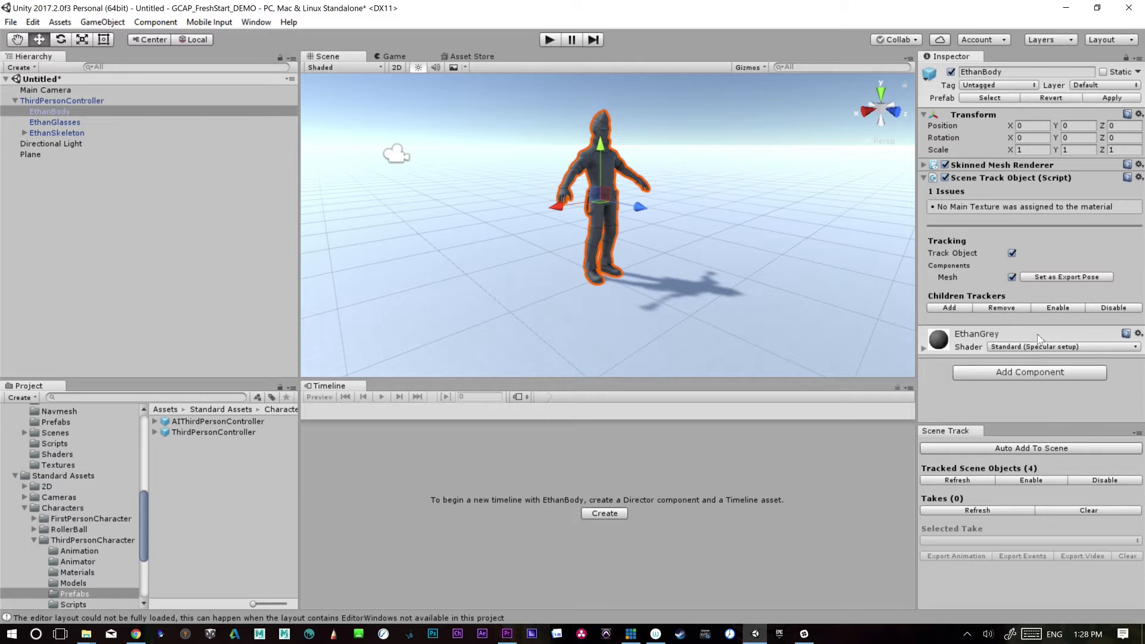
click(977, 482)
- Add children trackers from the ThirdPersonController's Scene Track Object and check the component on EthanSkeleton
click(47, 102)
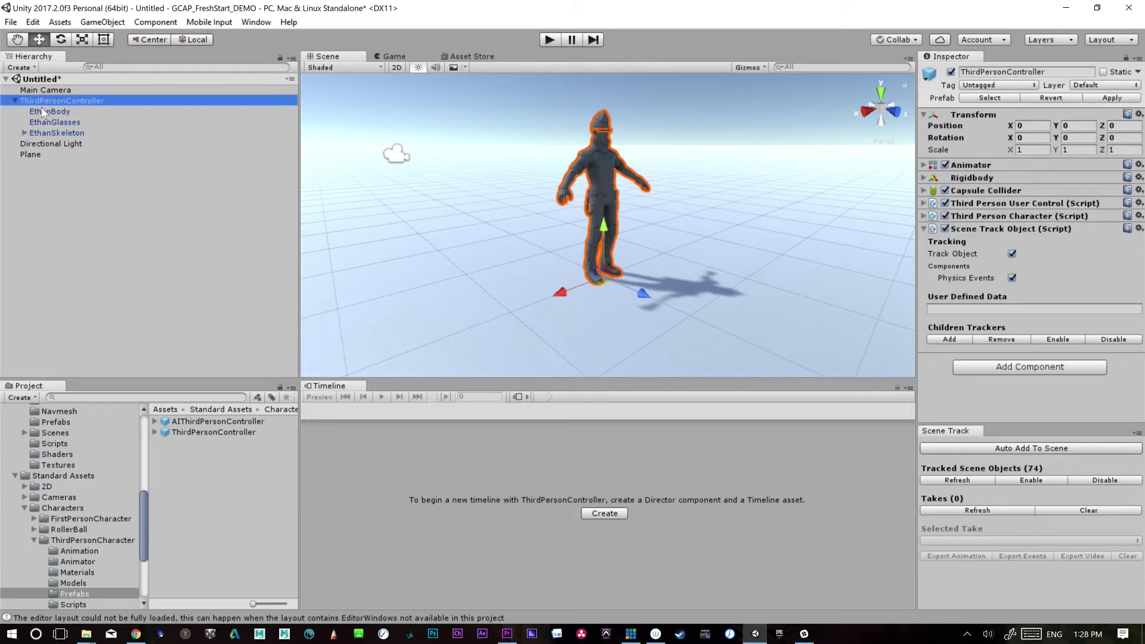
click(954, 339)
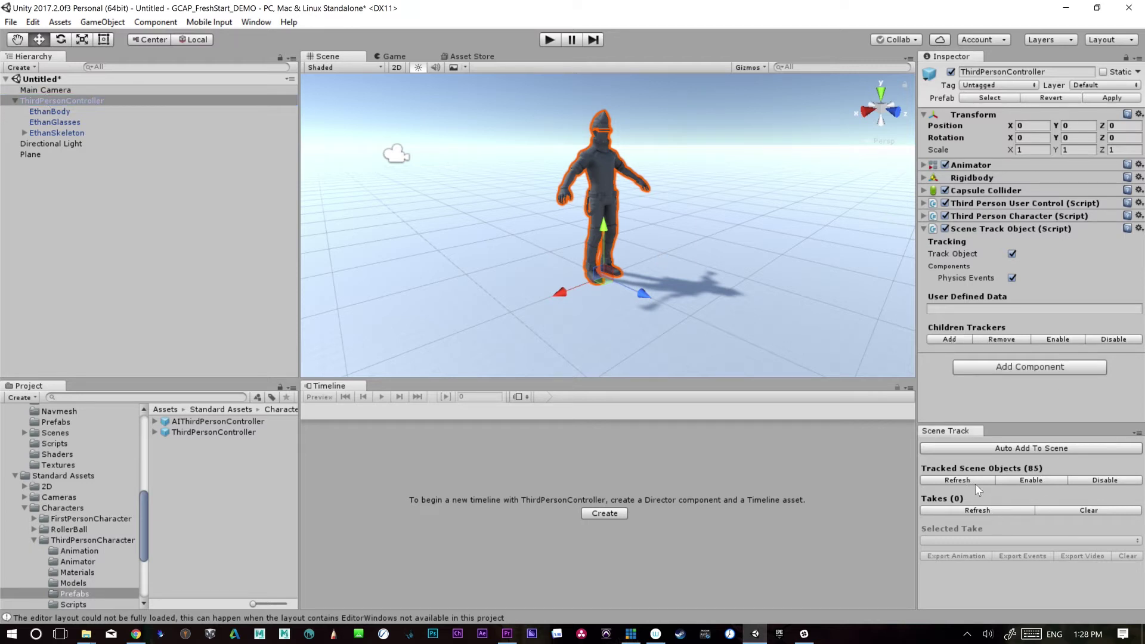
click(43, 133)
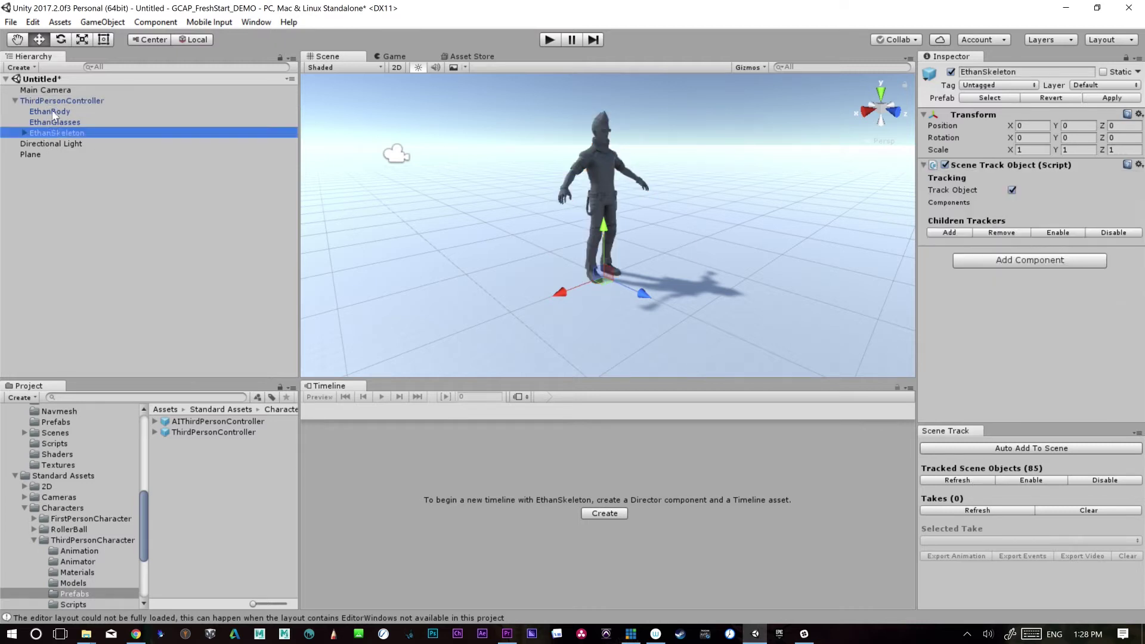
click(59, 101)
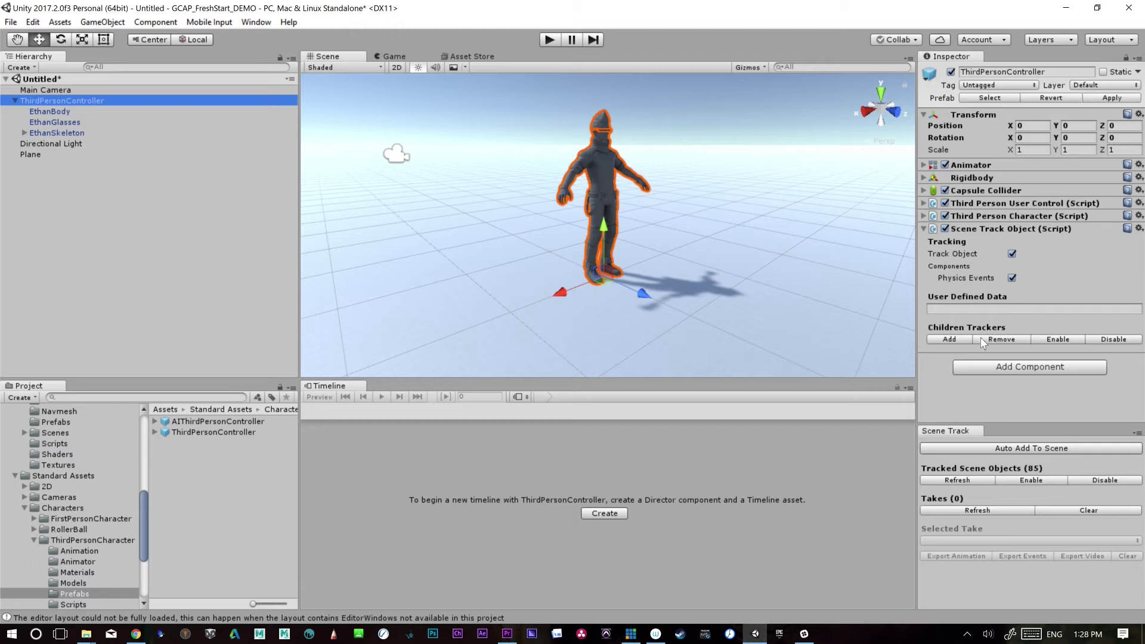
- Remove the ThirdPersonController's children trackers and add them again
click(1009, 338)
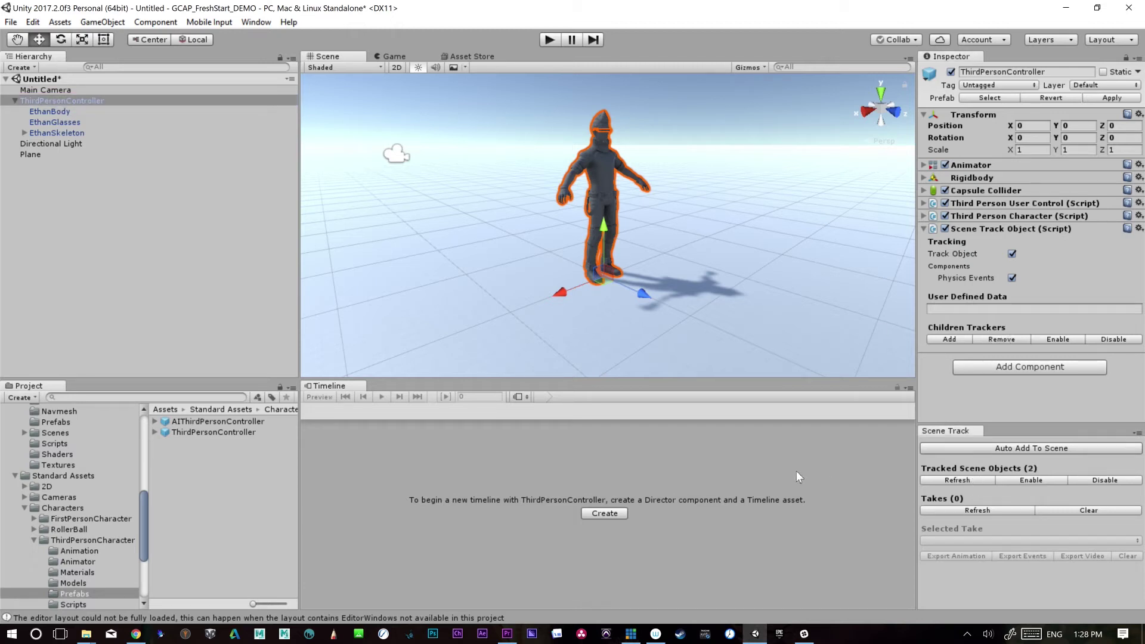
click(958, 336)
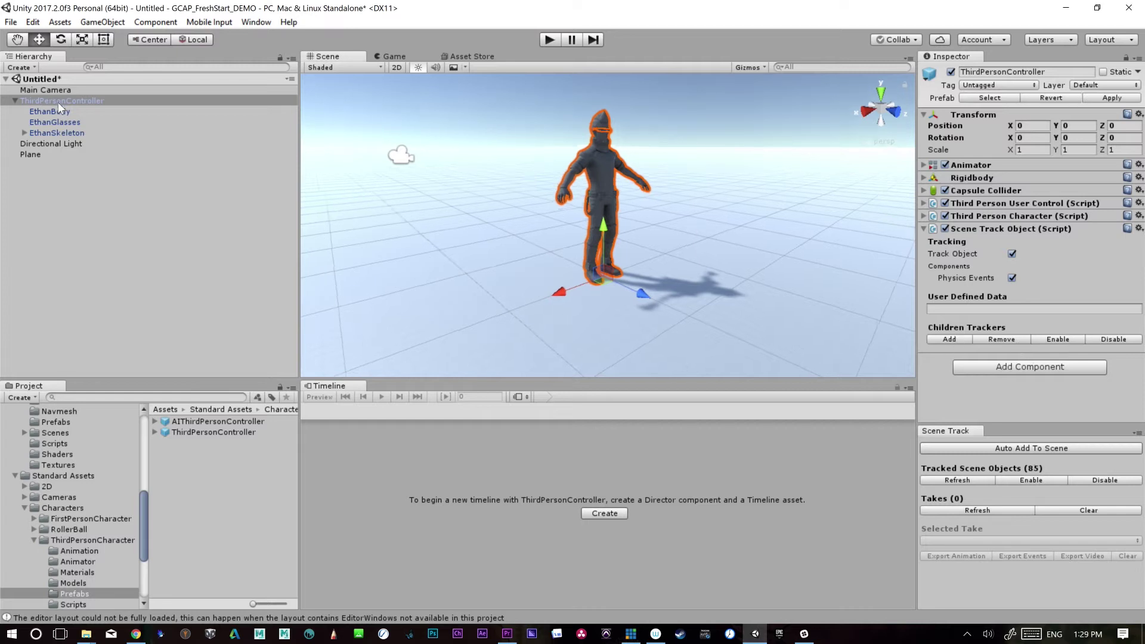
click(58, 103)
click(958, 338)
- Remove all children trackers from the ThirdPersonController and refresh the tracked scene objects
click(62, 101)
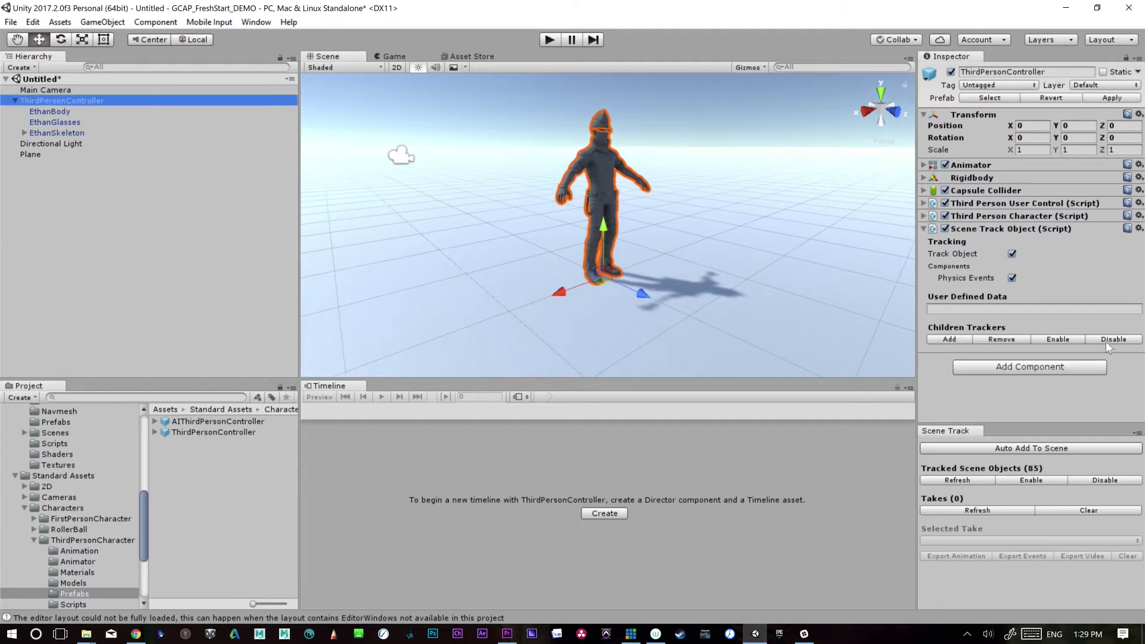
click(994, 340)
click(89, 195)
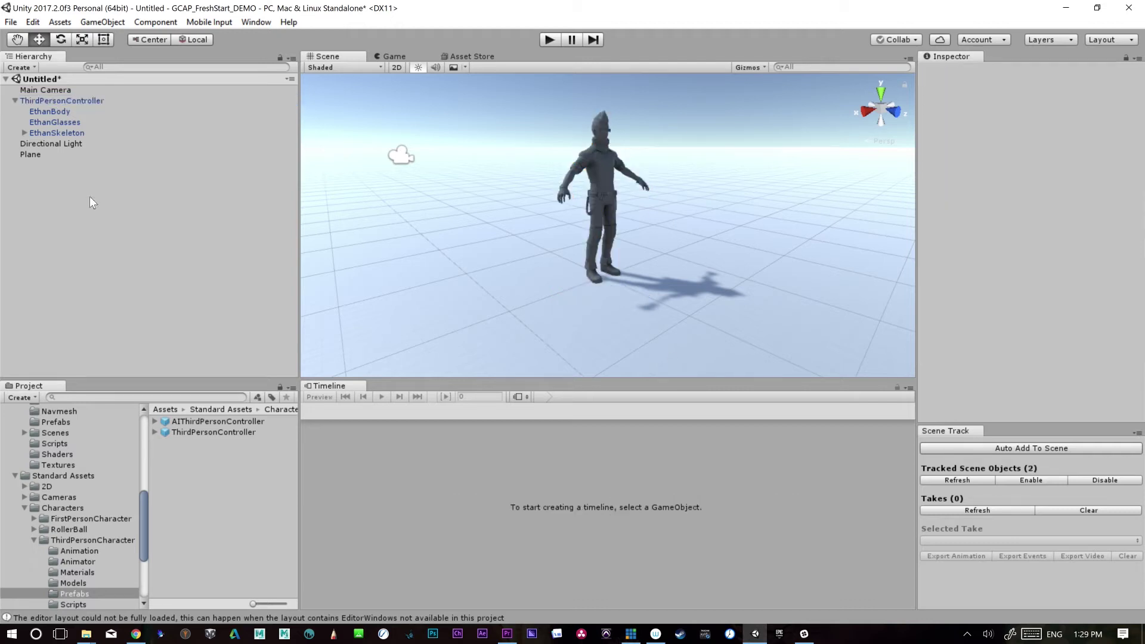
click(82, 103)
click(972, 481)
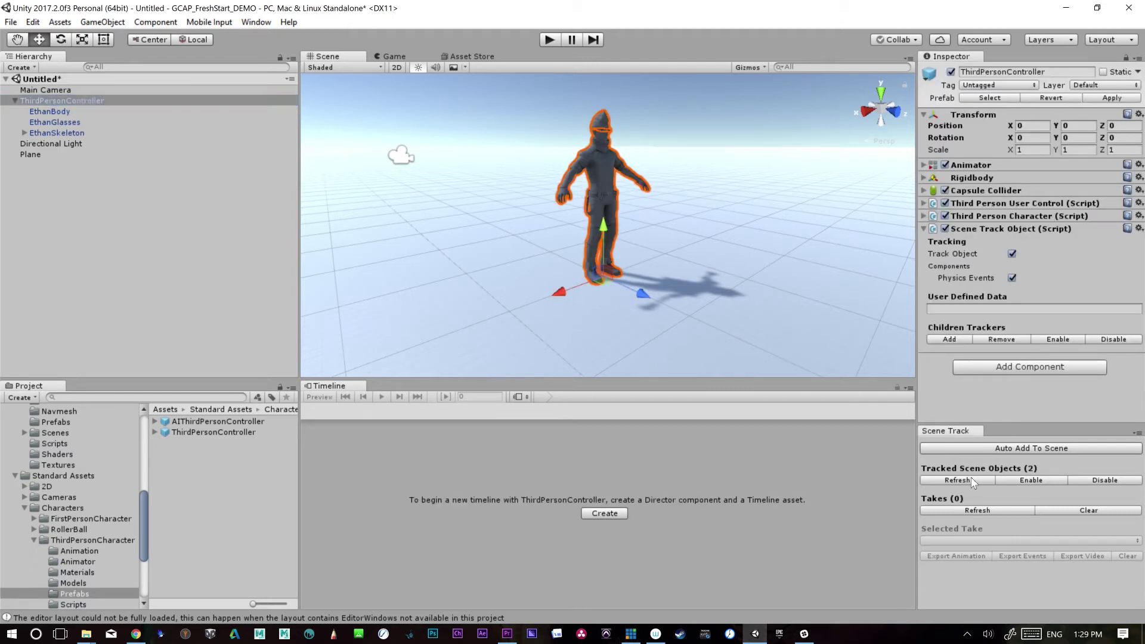
- Remove the Scene Track Object component from the ThirdPersonController and refresh the tracked scene objects
click(970, 230)
click(1016, 228)
right_click(993, 227)
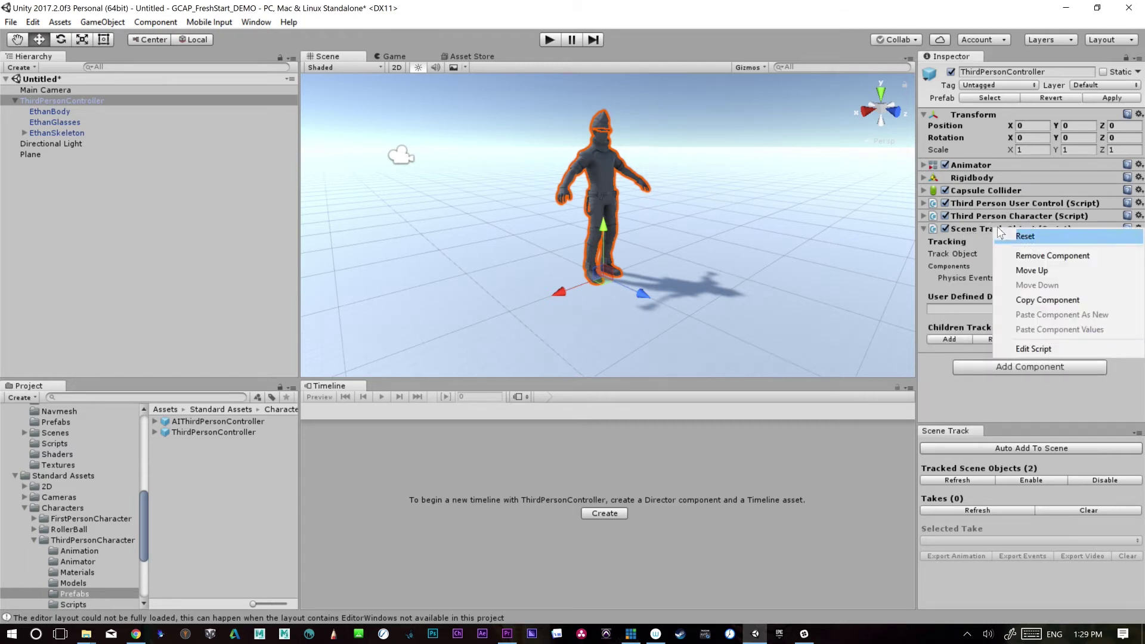
click(1079, 257)
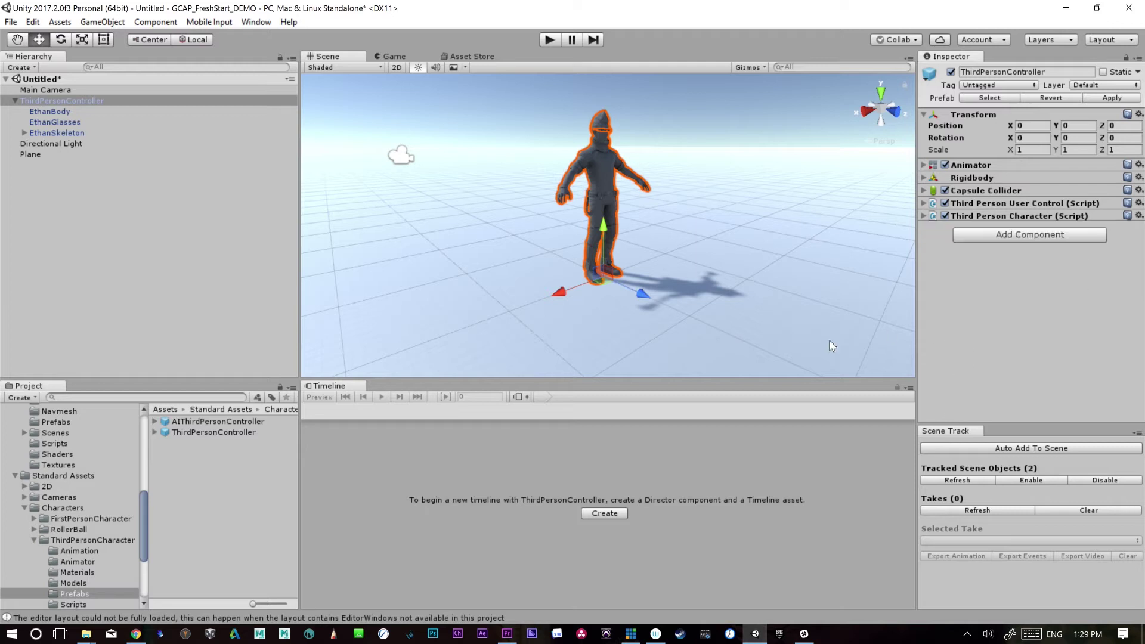
click(981, 480)
- Search for "scene", add a Scene Track Object component to the ThirdPersonController, and add trackers to all its children
click(1038, 234)
text(sc)
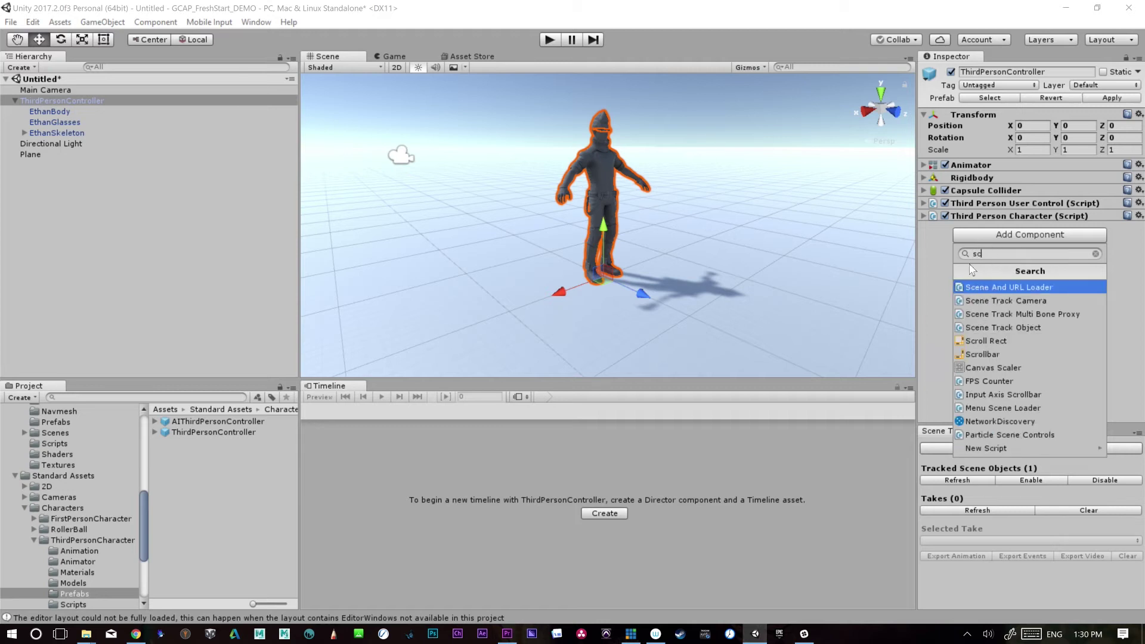
text(ene)
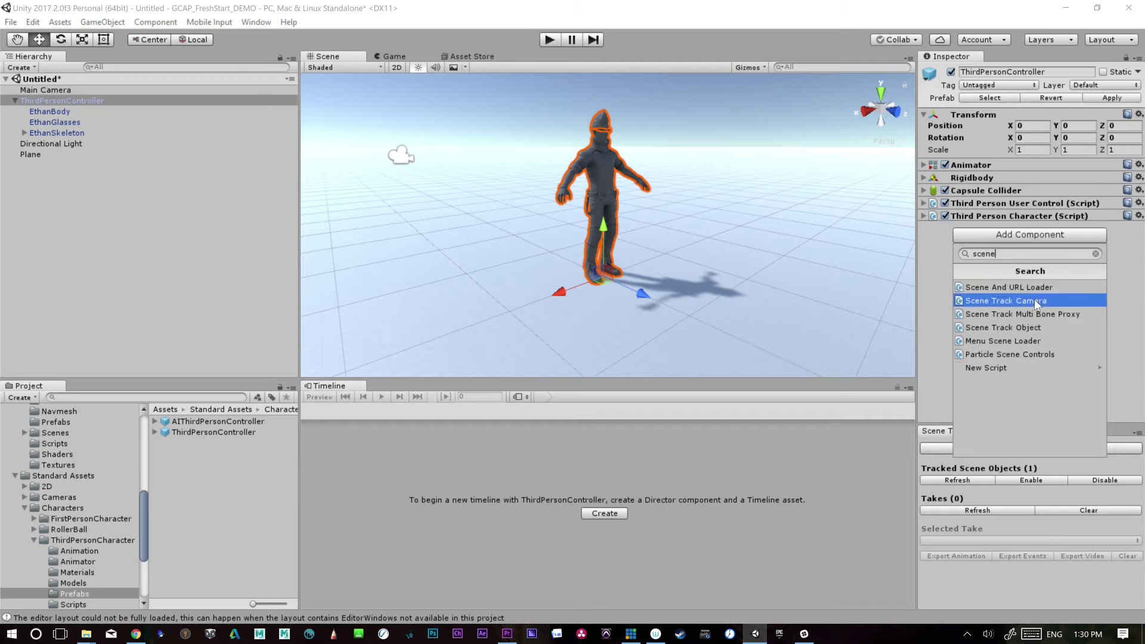
click(1052, 327)
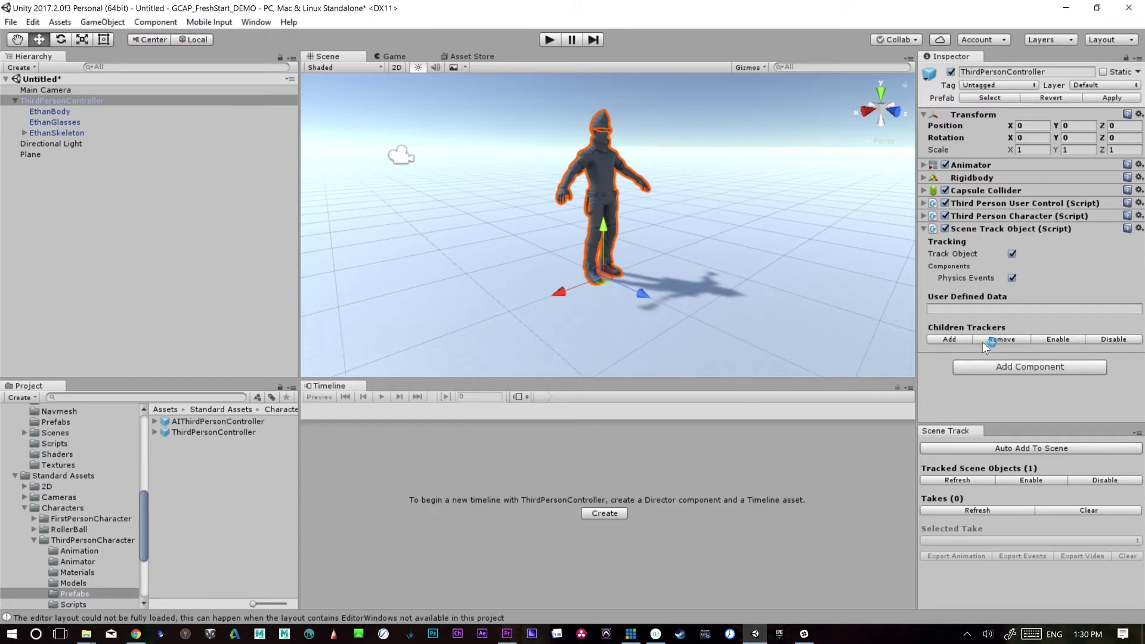
click(949, 341)
- Record a take by running the scene, moving the character back and forth with a jump, and stopping playback
mouse_move(671, 342)
alt+mouse_down()
mouse_move(630, 323)
mouse_move(689, 328)
mouse_move(580, 360)
mouse_move(613, 375)
mouse_move(656, 325)
alt+mouse_up()
click(549, 38)
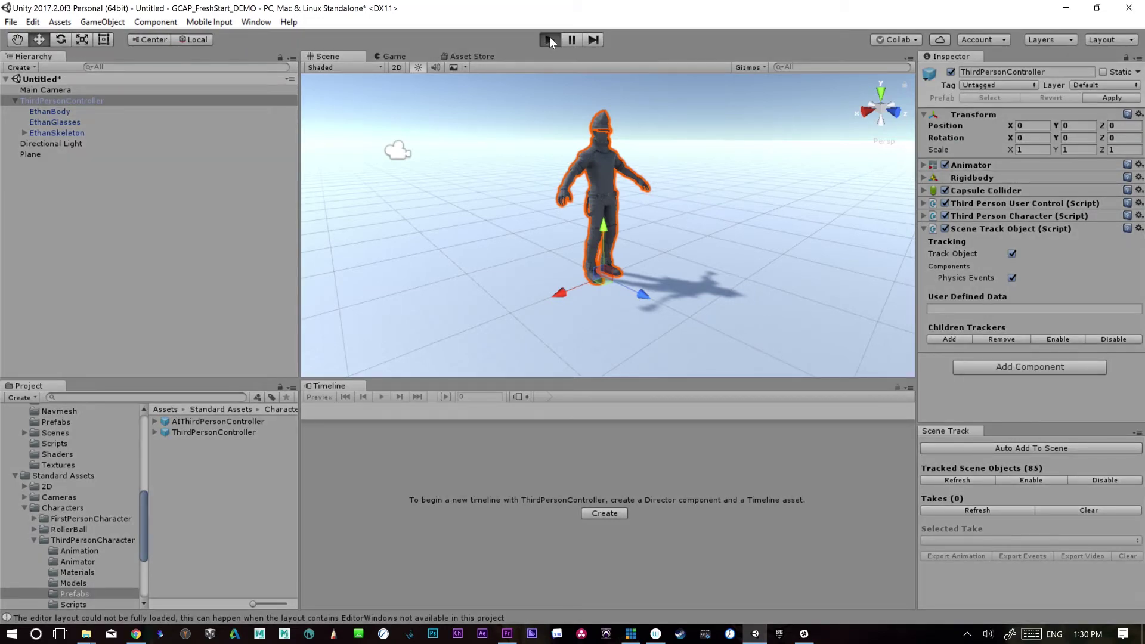
key(s)
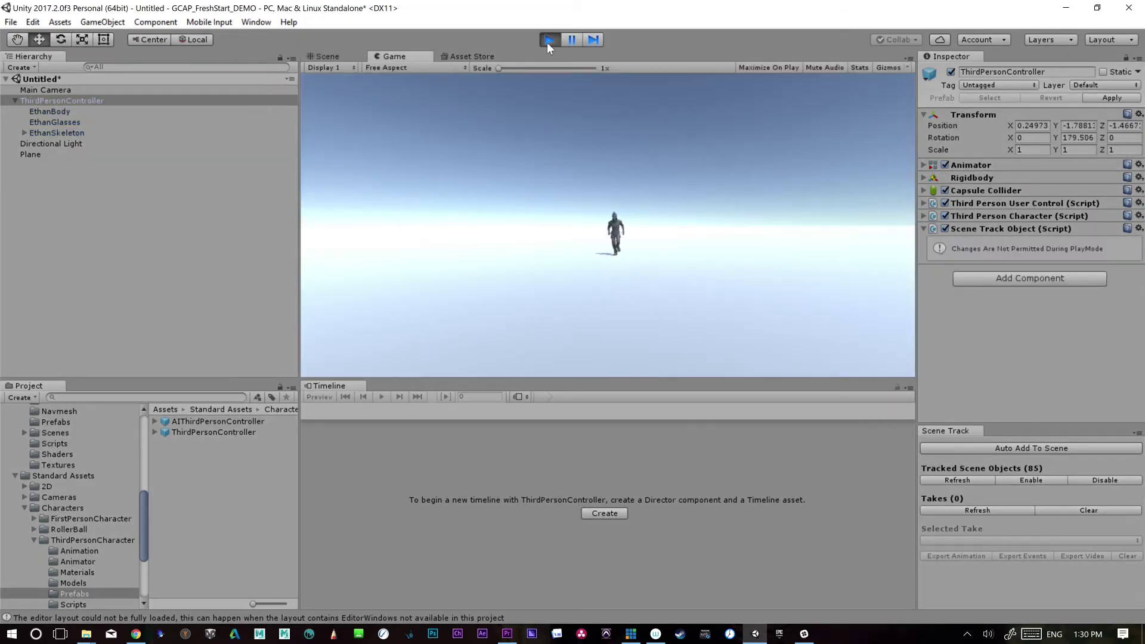
key(w)
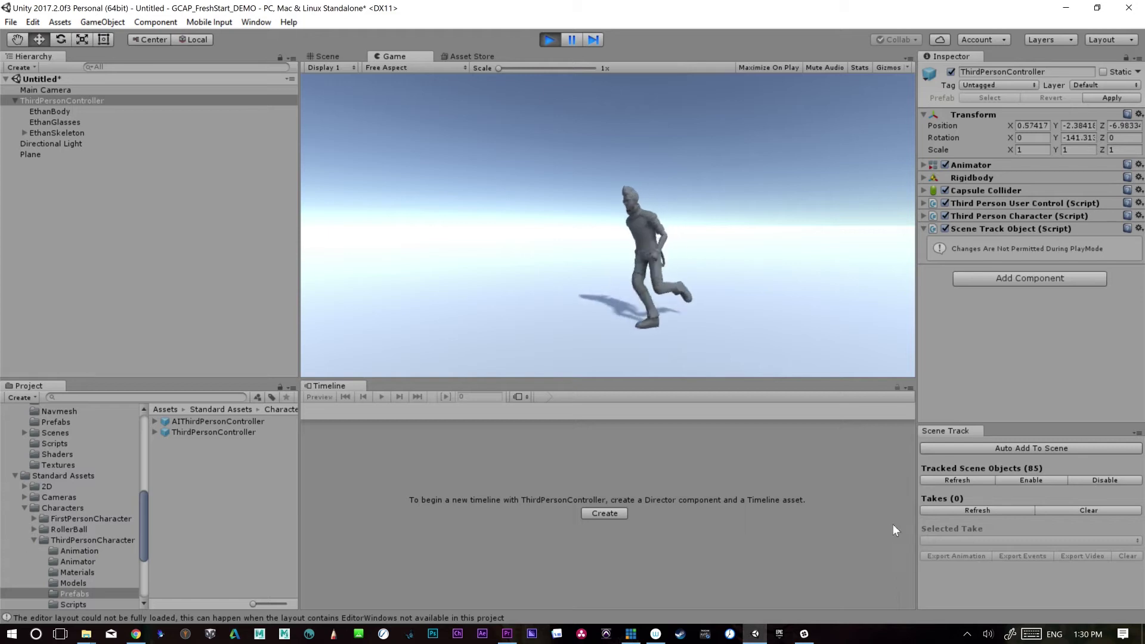
key(space)
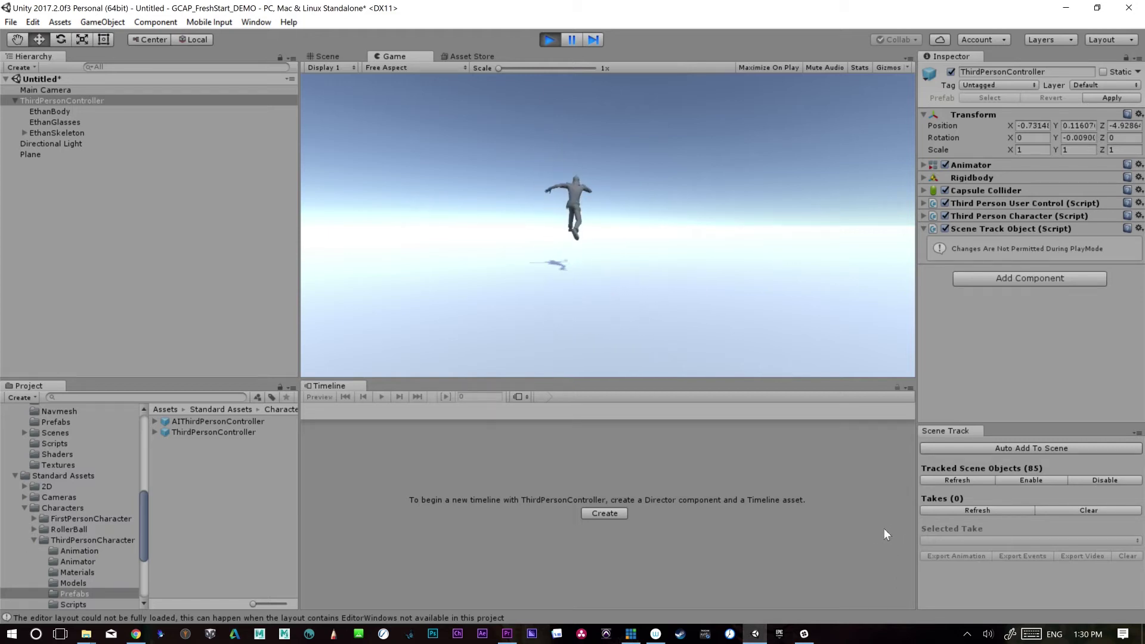
key(s)
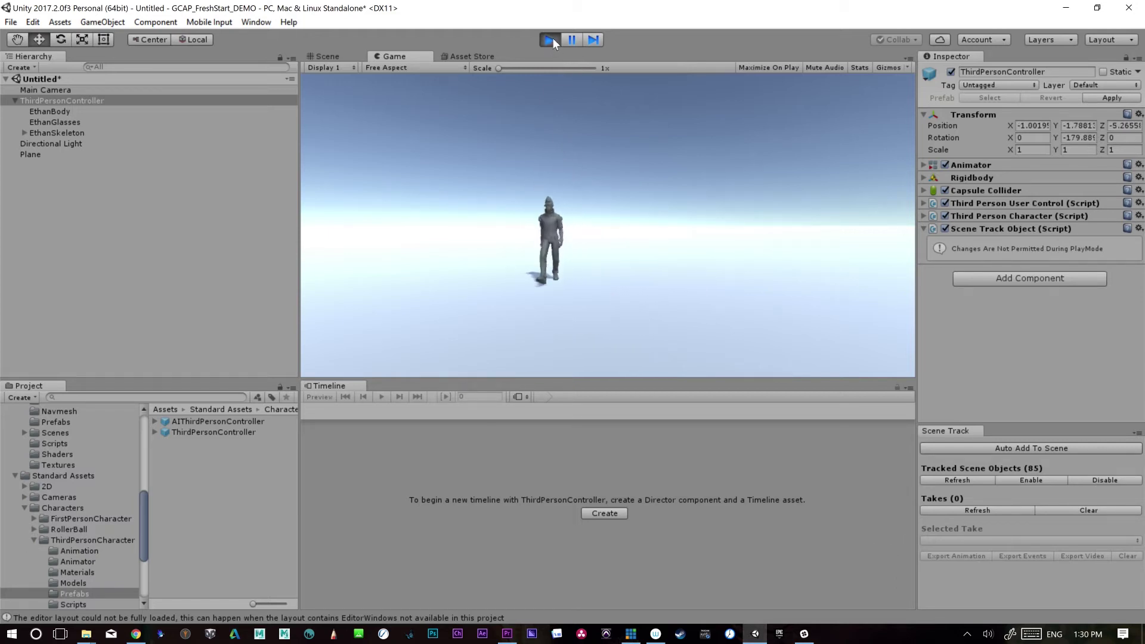
click(549, 39)
- Refresh the recorded takes and check the selection list, keeping Take_1 as the selected take
click(999, 509)
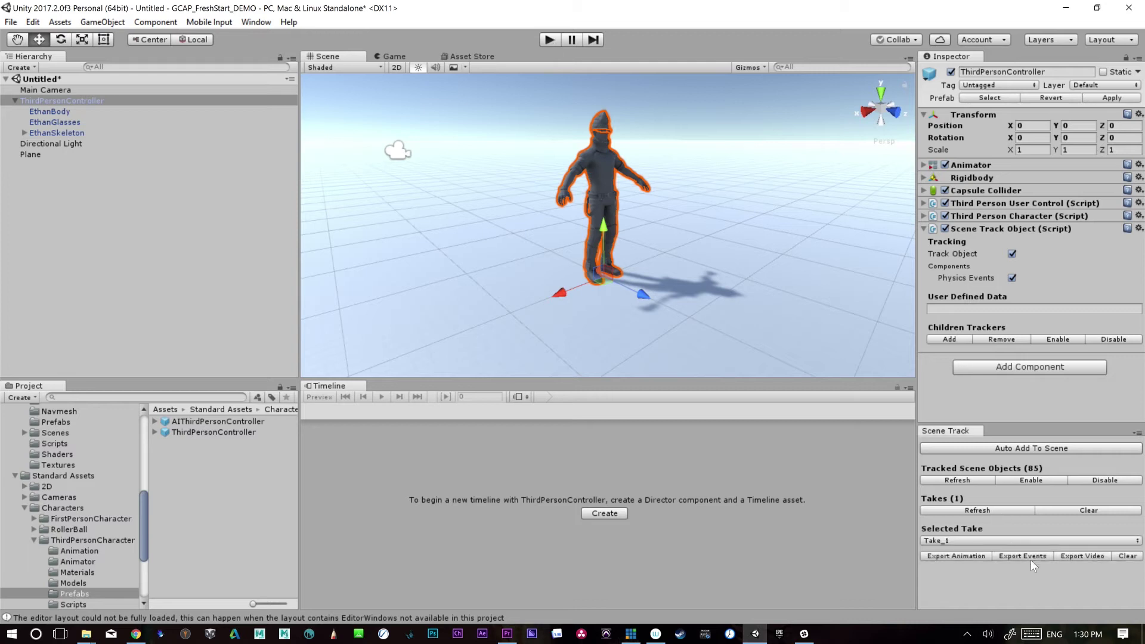
click(984, 540)
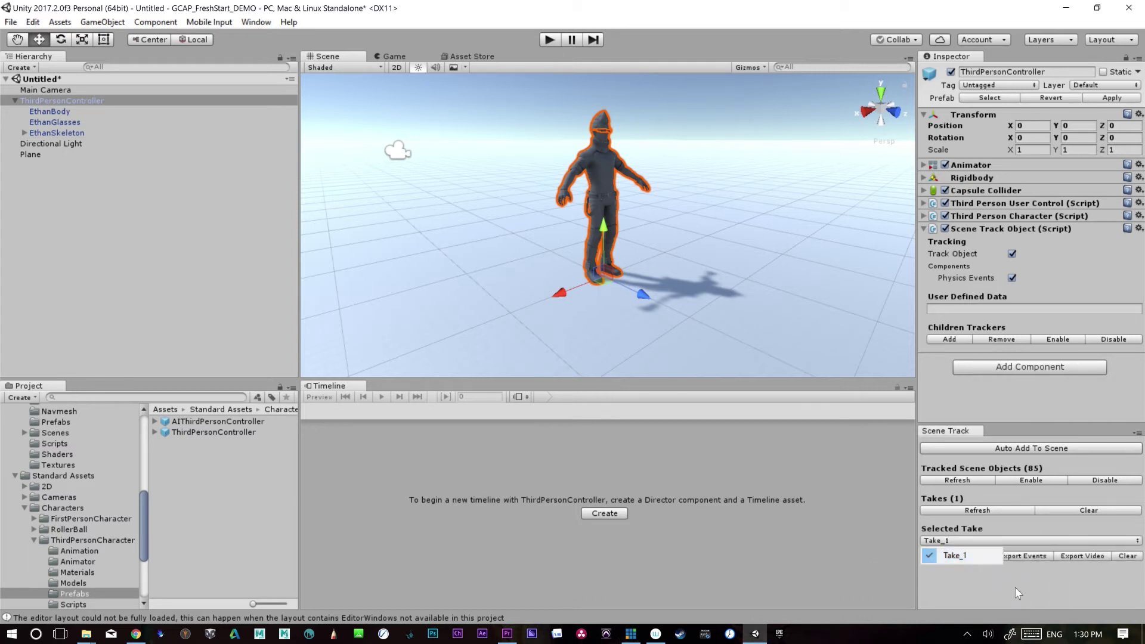
click(1021, 572)
- Start exporting the animation of Take_1 and set the destination to the ST_Exports folder within Sample_Content
click(972, 556)
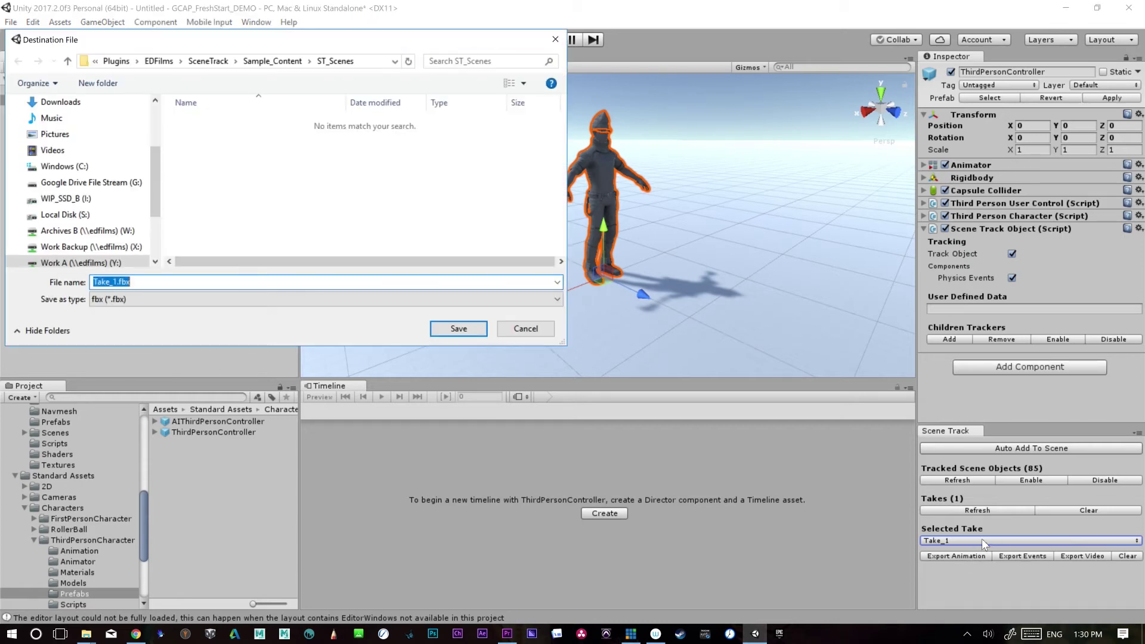
click(292, 62)
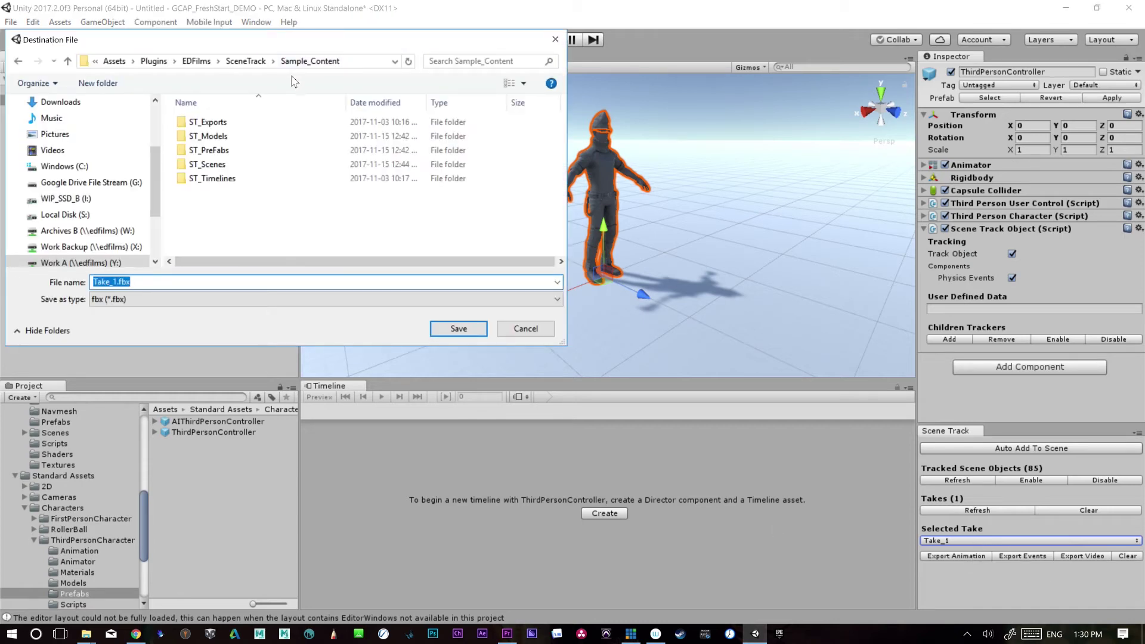
click(238, 63)
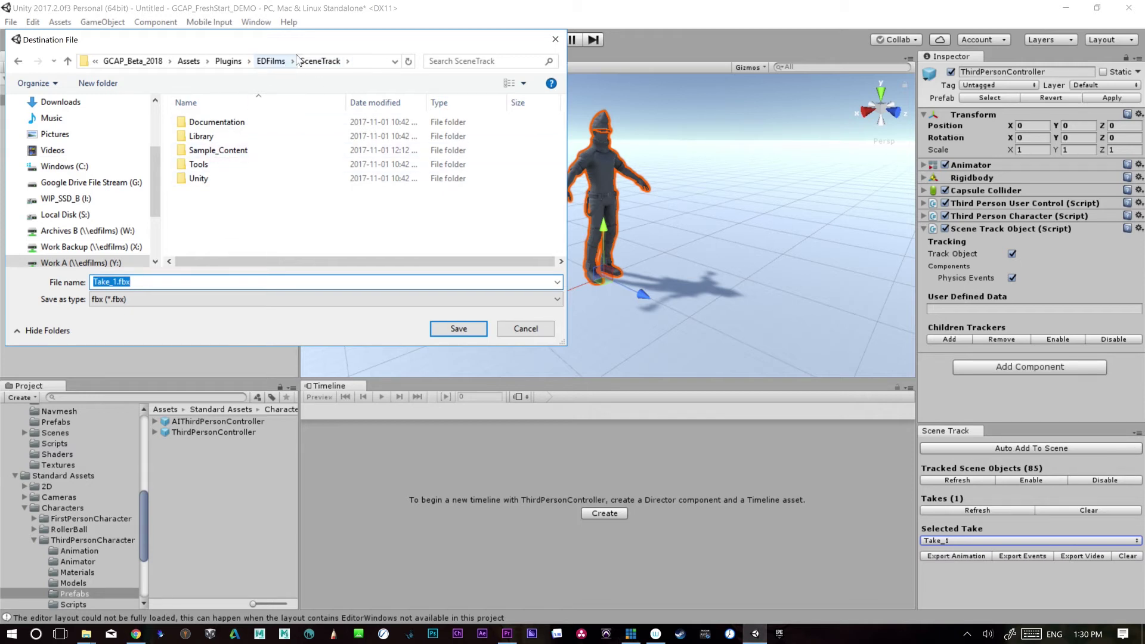
double_click(236, 156)
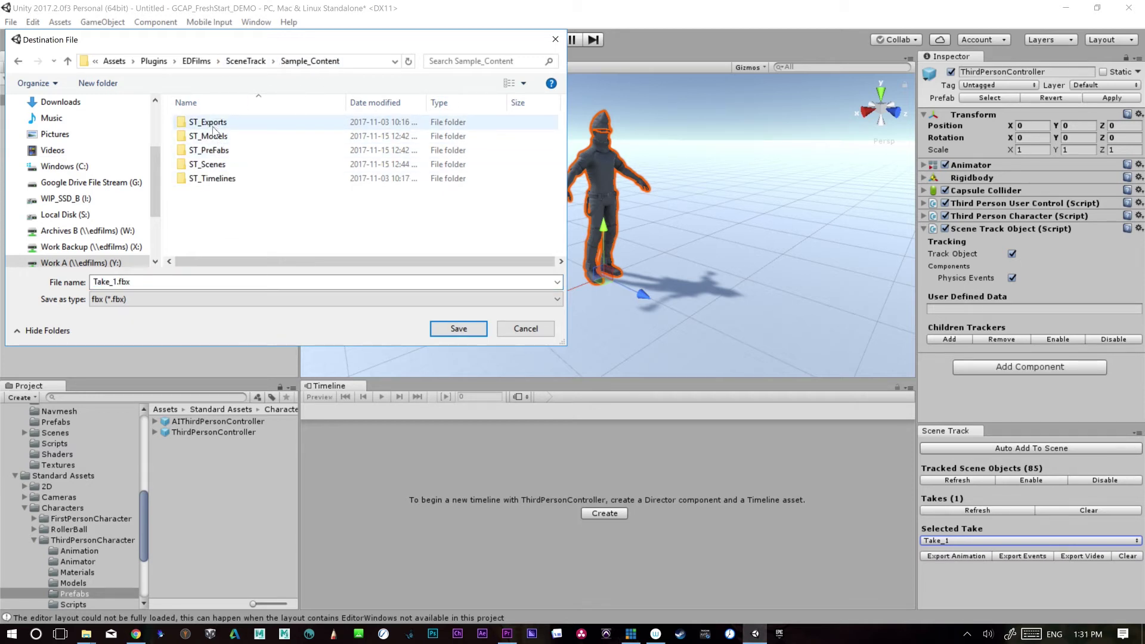
double_click(216, 125)
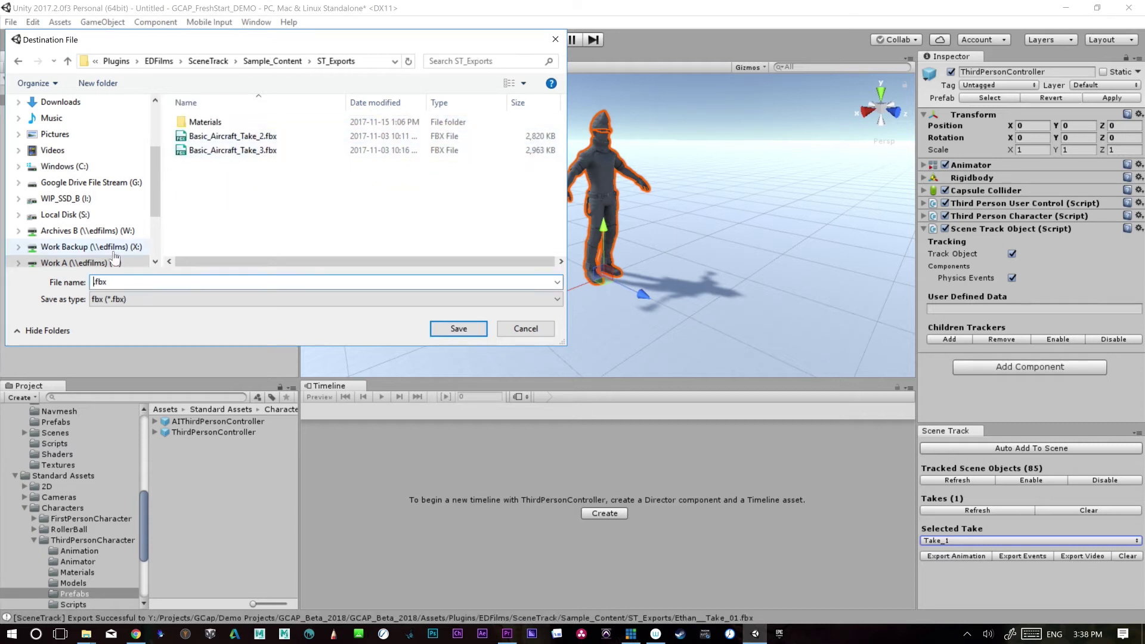
- Name the exported file Ethan_Basic_Take_01.fbx and save it
text(Ethan)
text(_N)
text(Basic)
text(_Take)
text(_01)
key(Return)
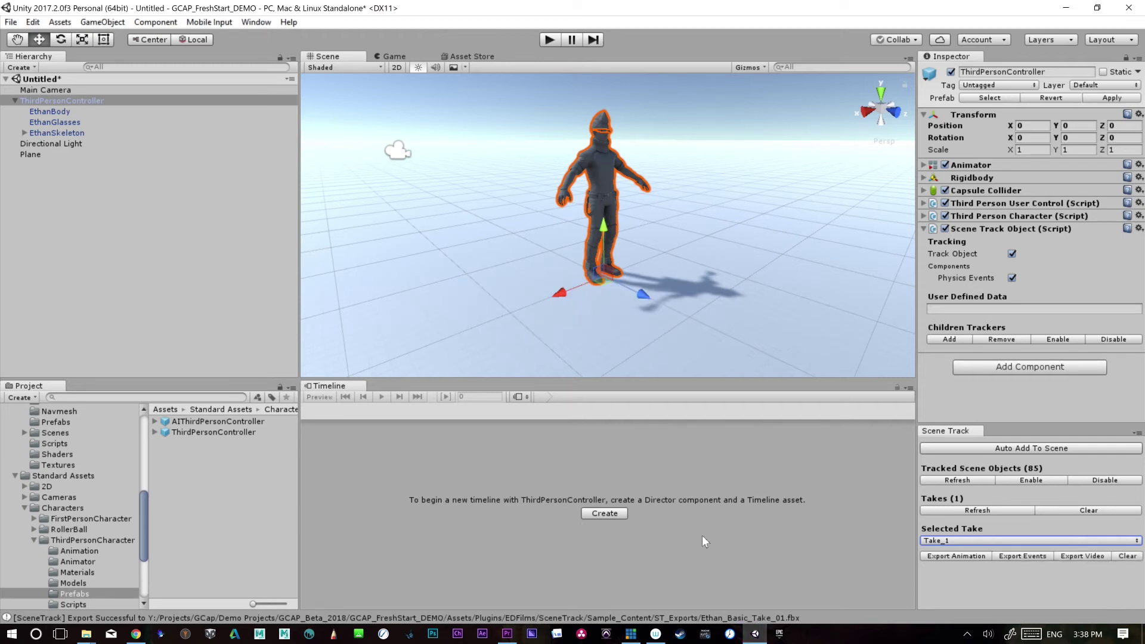
- Switch to the Sample_Content window in File Explorer and open Ethan_Basic_Take_01.fbx from ST_Exports in Autodesk FBX Review
click(87, 633)
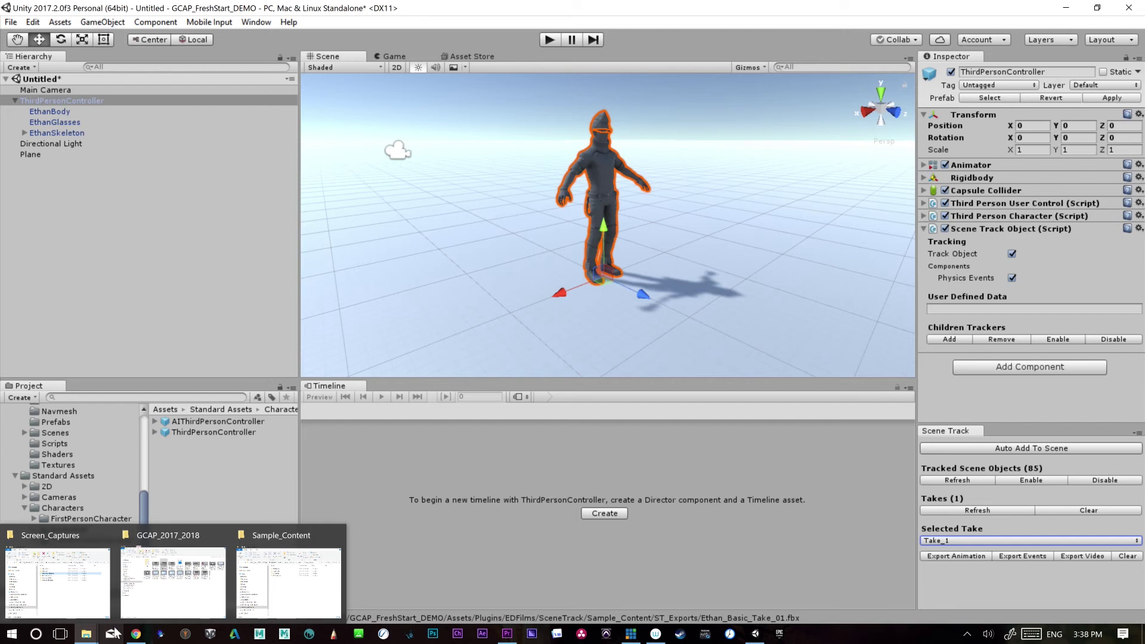
click(278, 592)
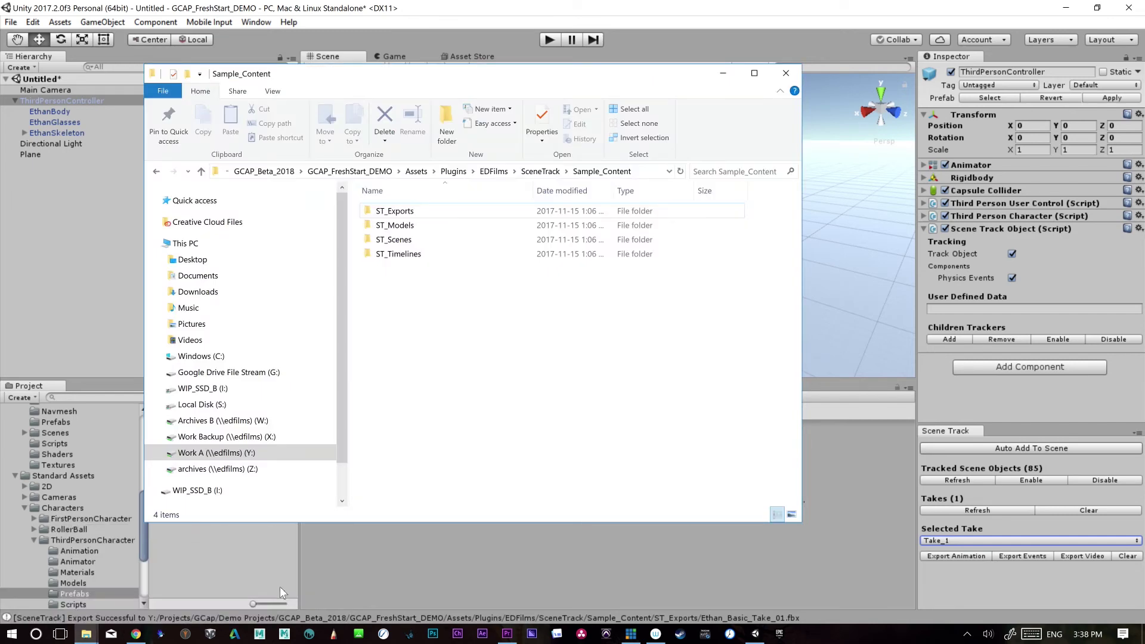
double_click(394, 211)
click(442, 264)
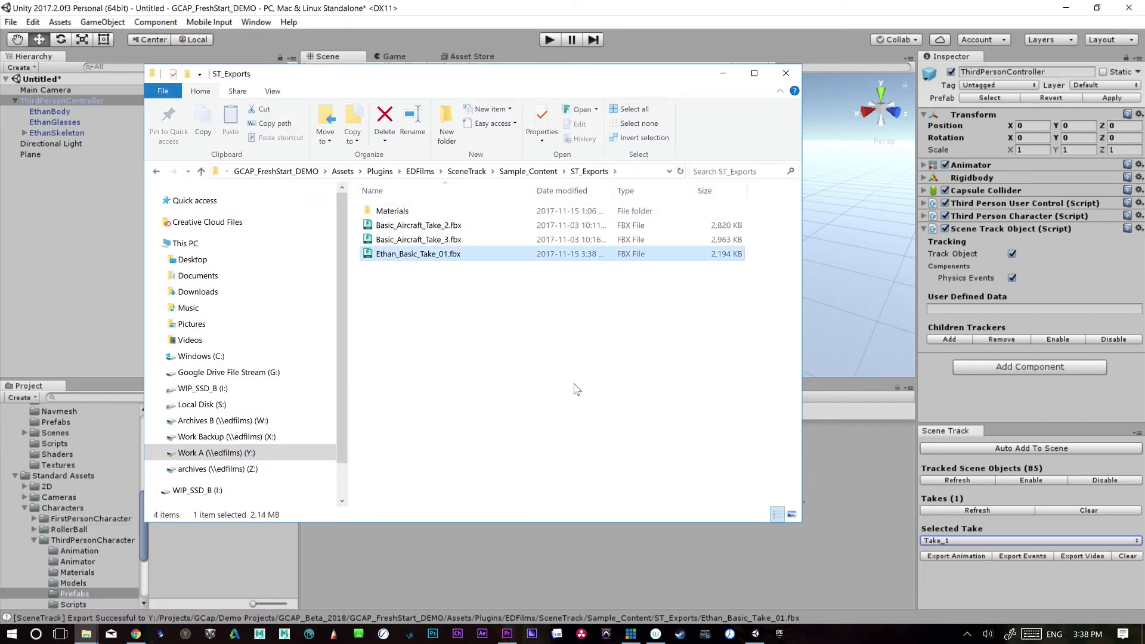
double_click(388, 255)
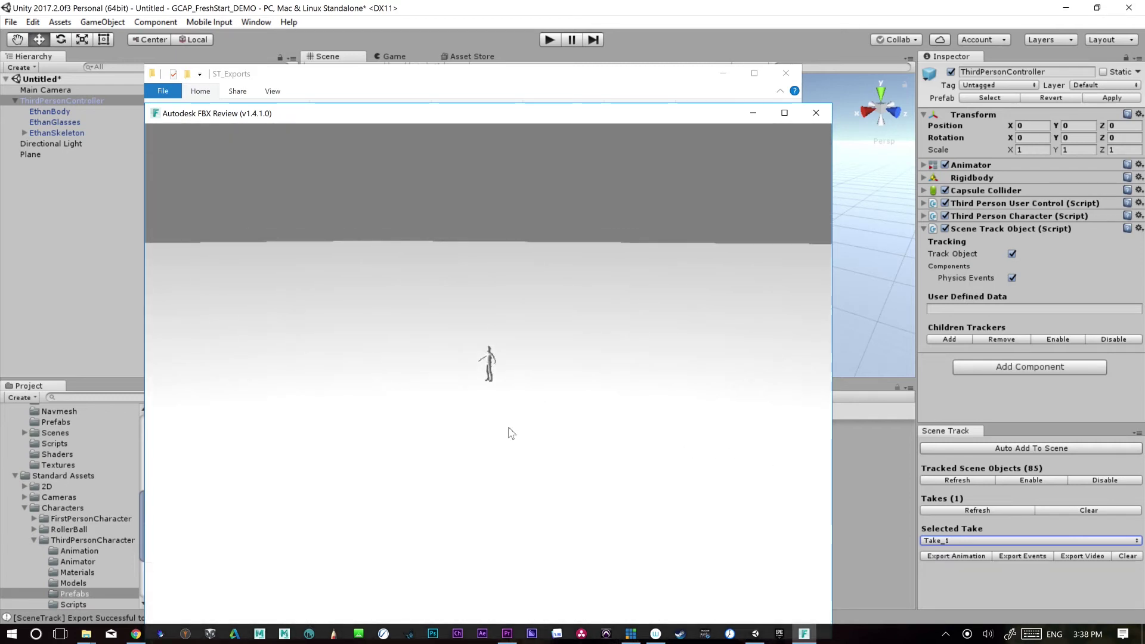
- Play the exported character animation, view it closer up, and close the FBX viewer
mouse_move(730, 485)
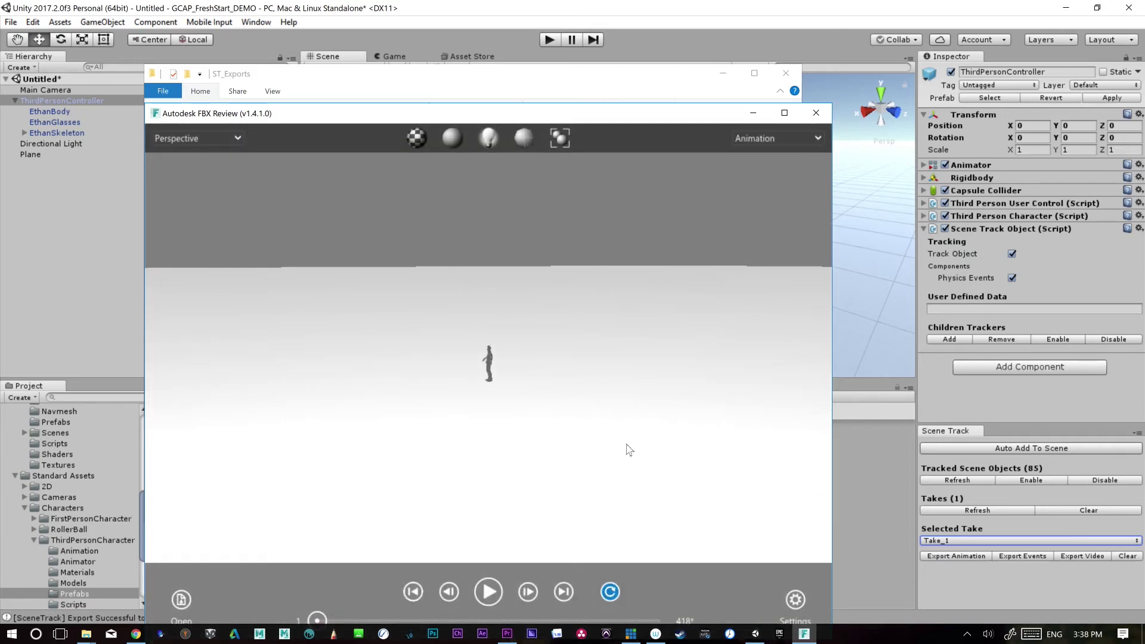
click(490, 592)
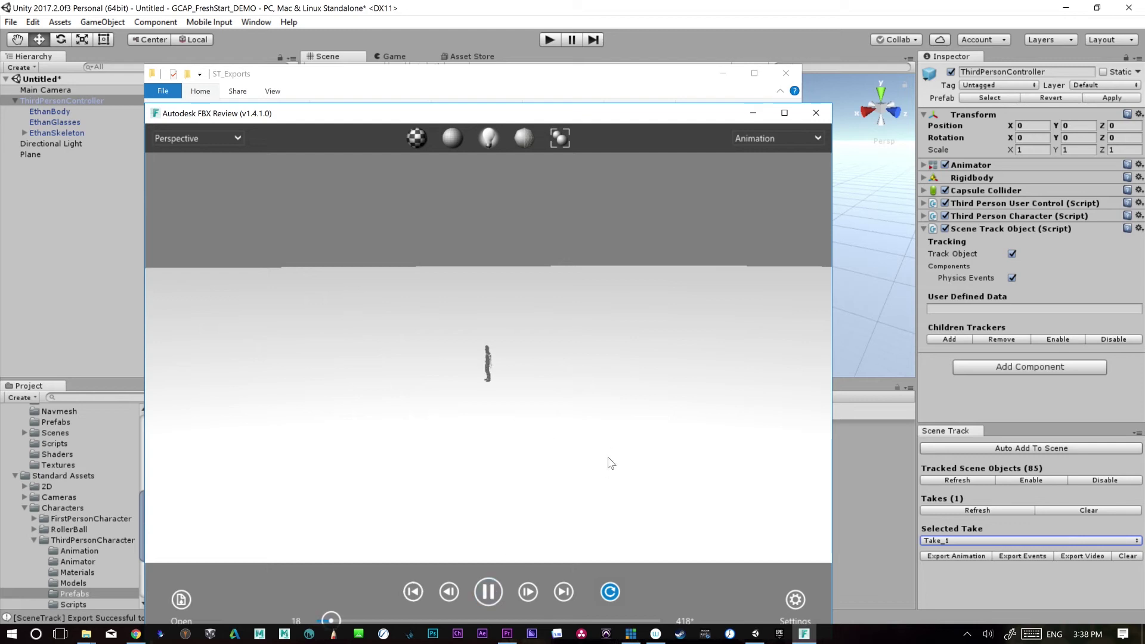
alt+right_drag(608, 463, 689, 480)
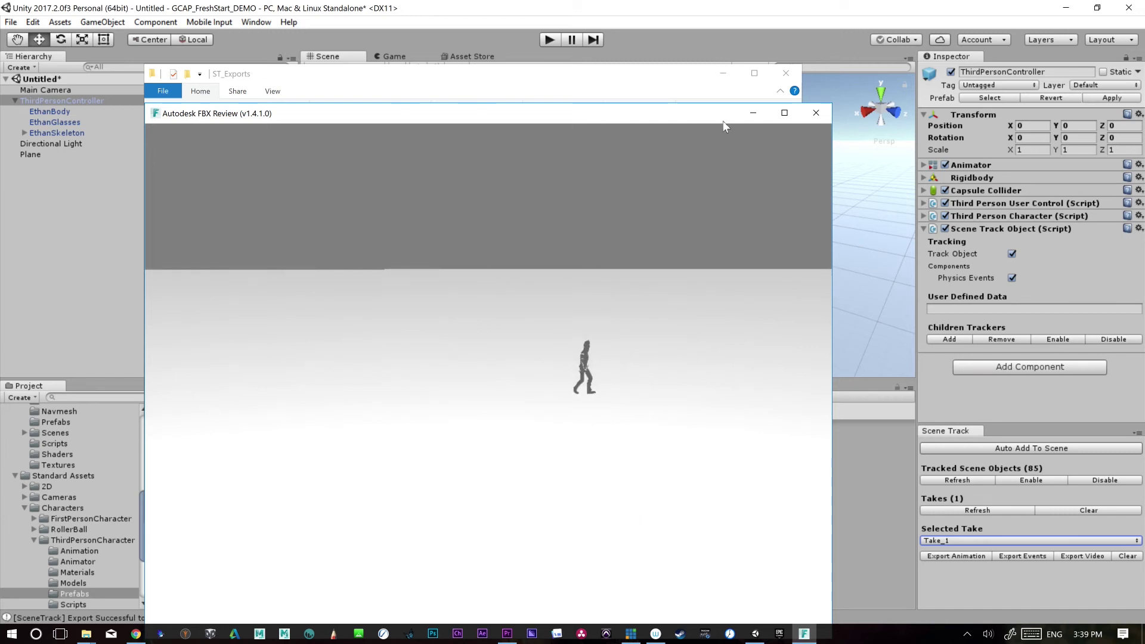
drag(710, 118, 734, 60)
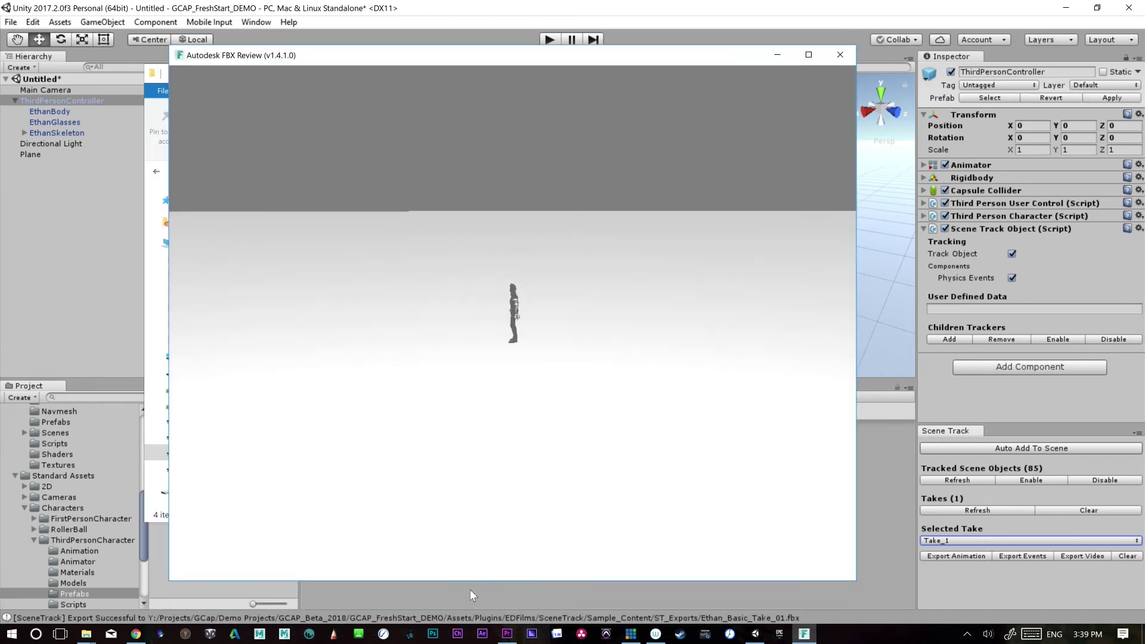
key(alt)
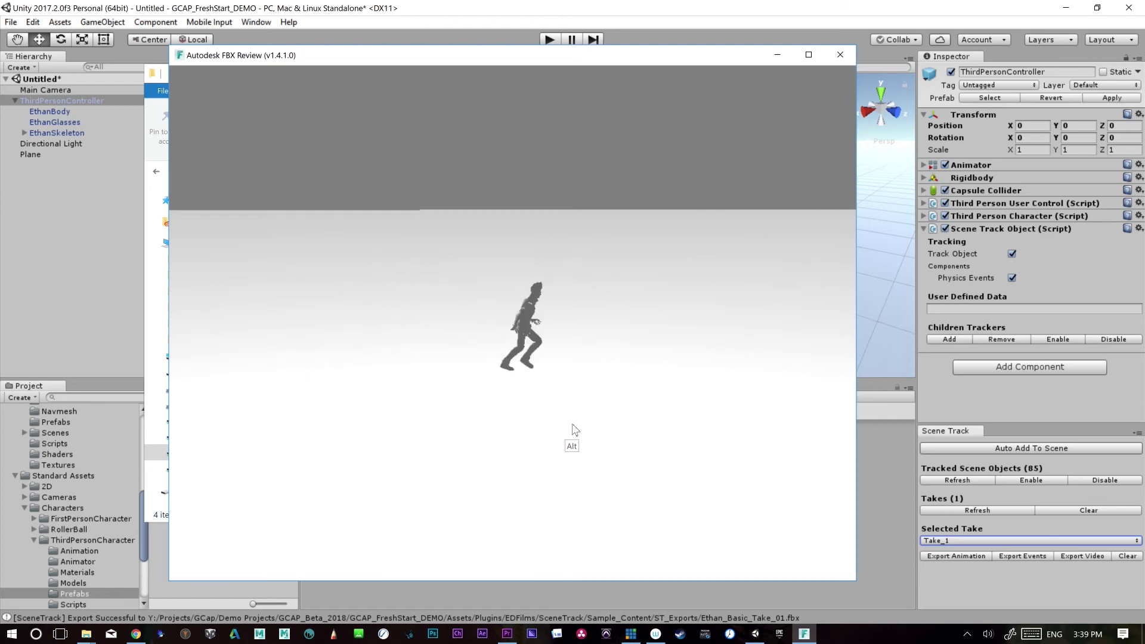
click(842, 56)
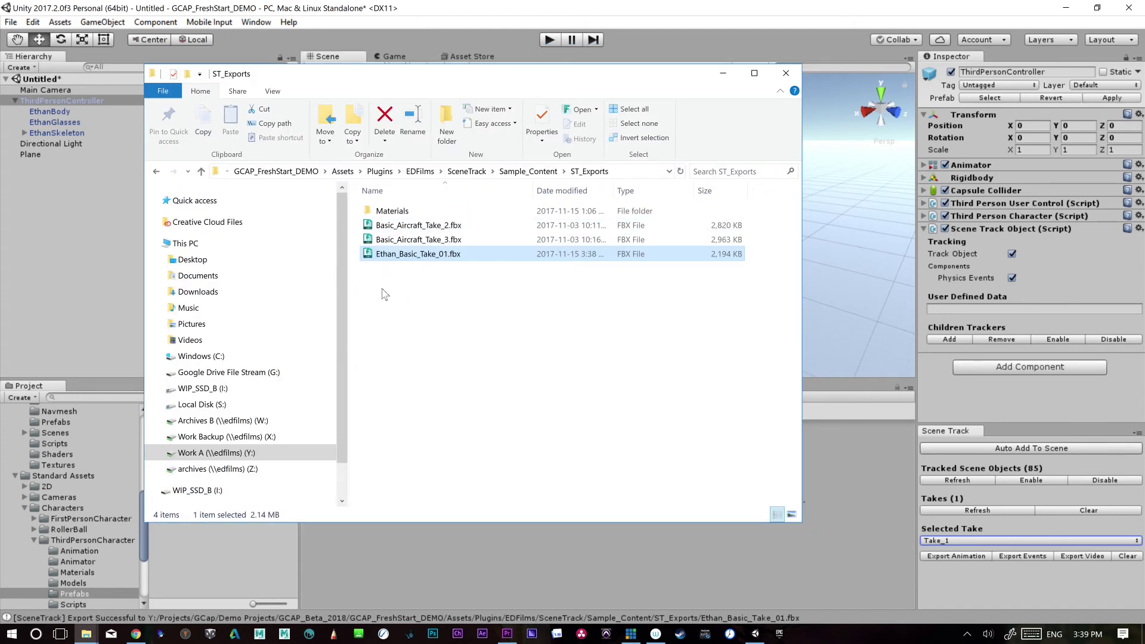
double_click(408, 241)
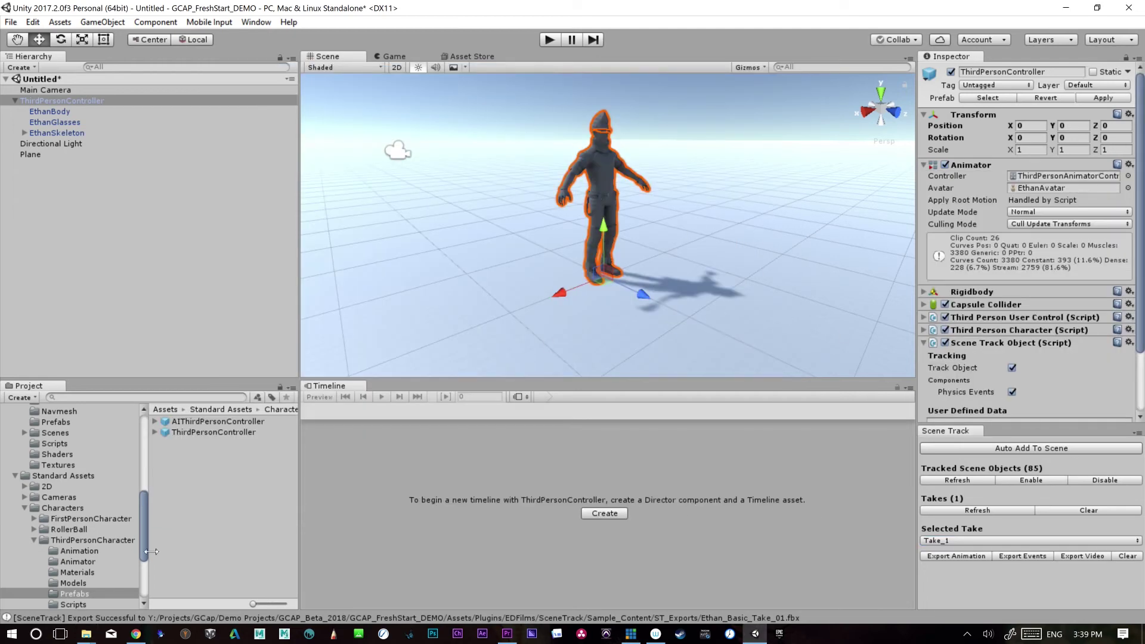
- Browse the project assets to the ST_Exports folder under SceneTrack's Sample_Content
drag(144, 530, 155, 428)
click(87, 518)
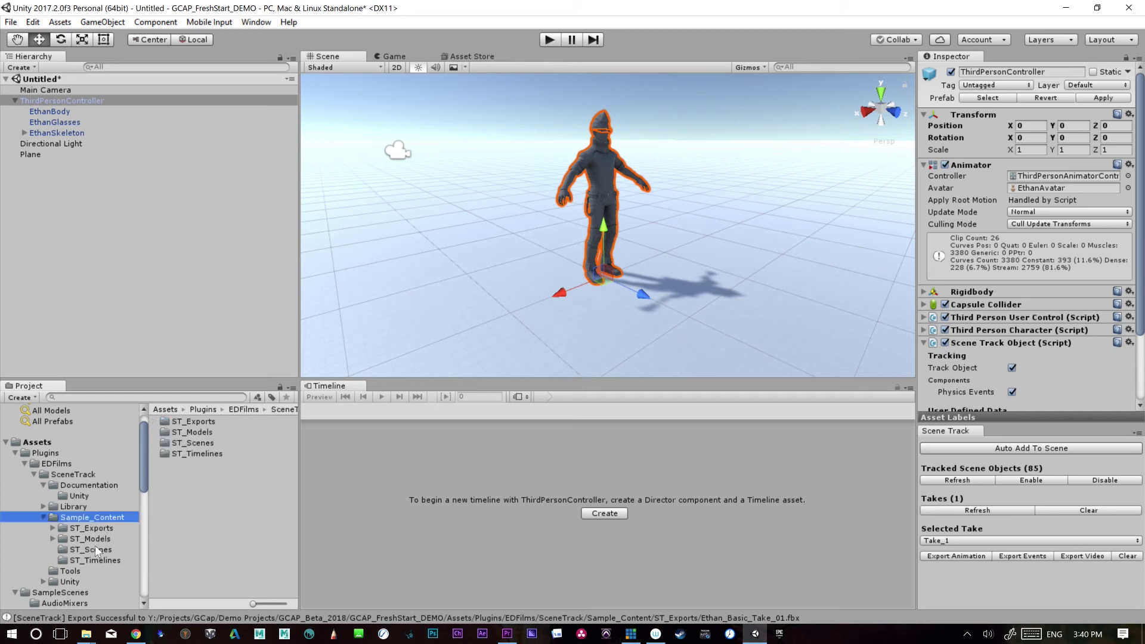
click(97, 537)
click(52, 528)
click(96, 538)
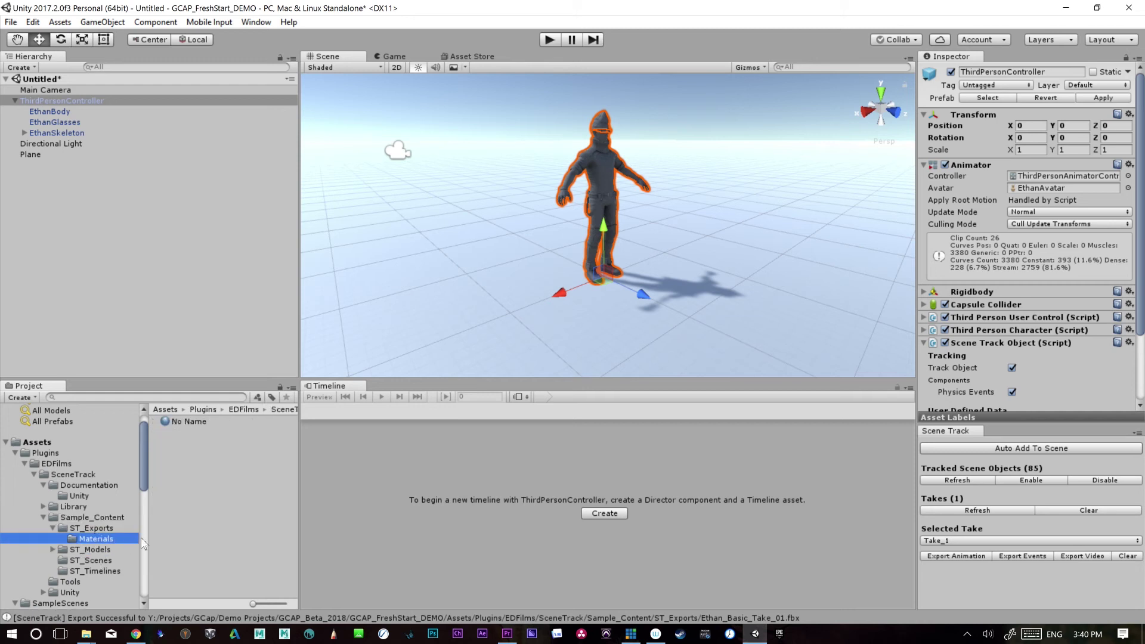
click(90, 529)
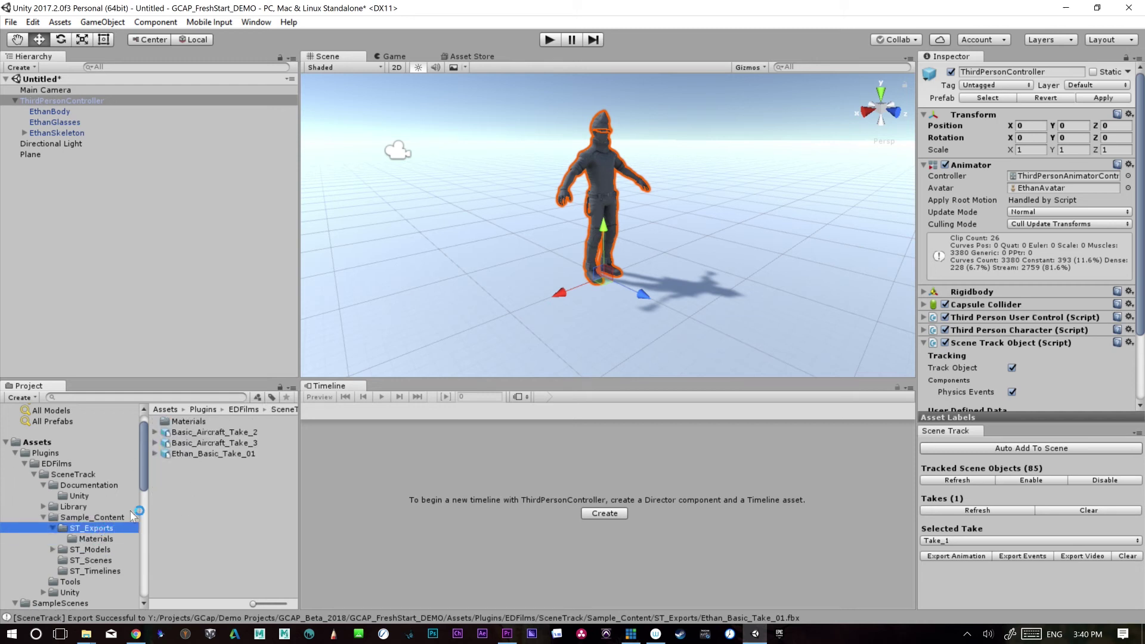
- Try placing Ethan_Basic_Take_01 in the scene beside the existing character, and undo the placement
click(213, 454)
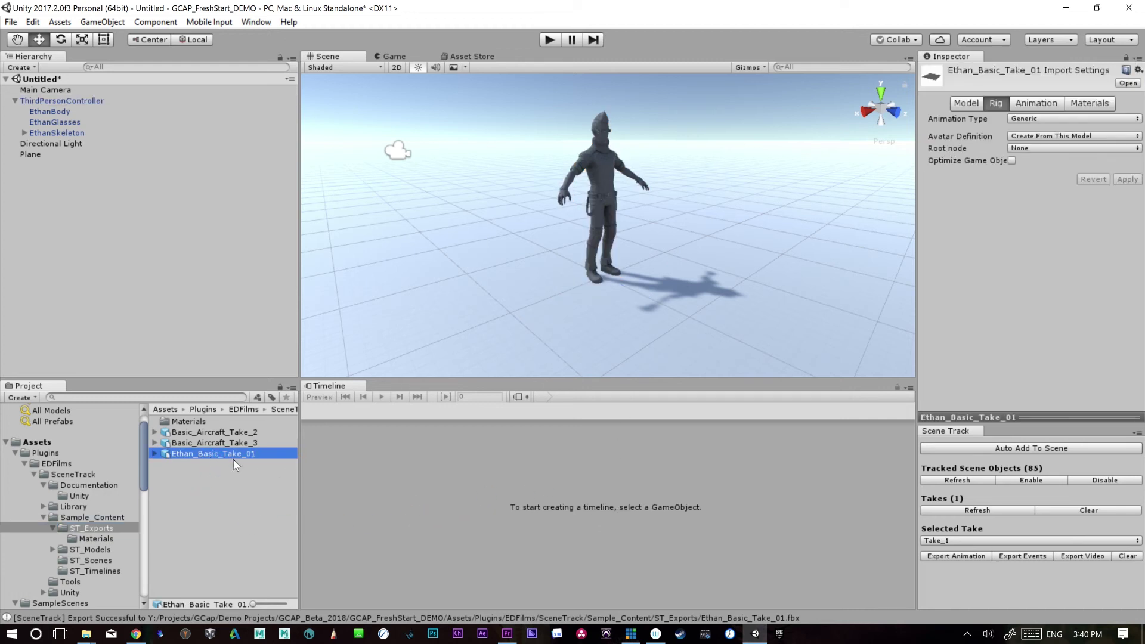
drag(233, 456, 570, 281)
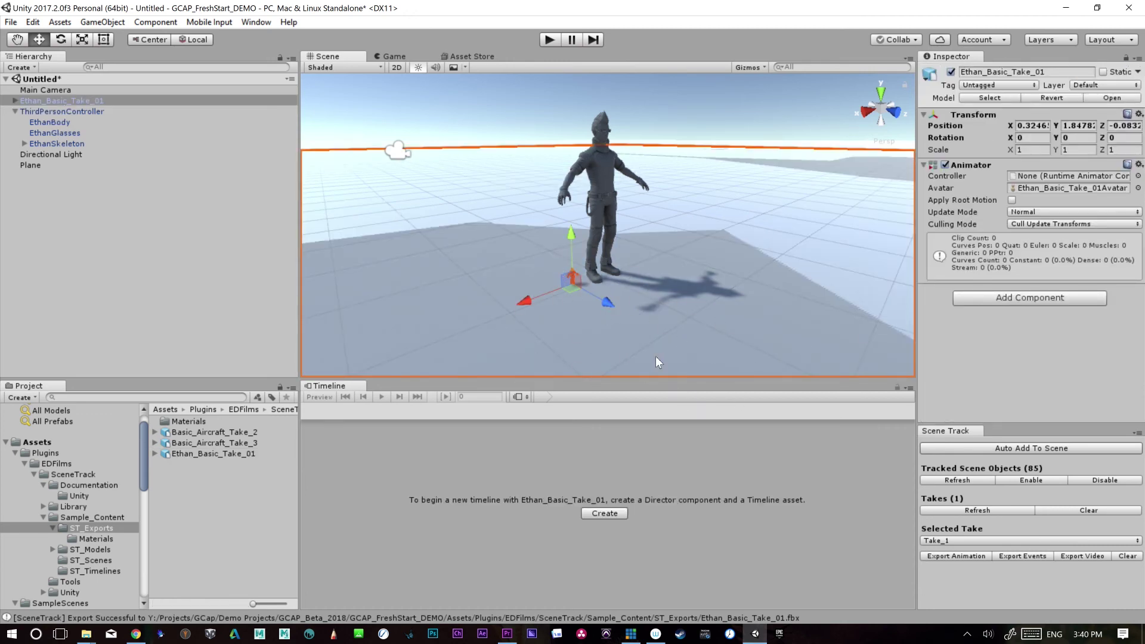
key(ctrl+z)
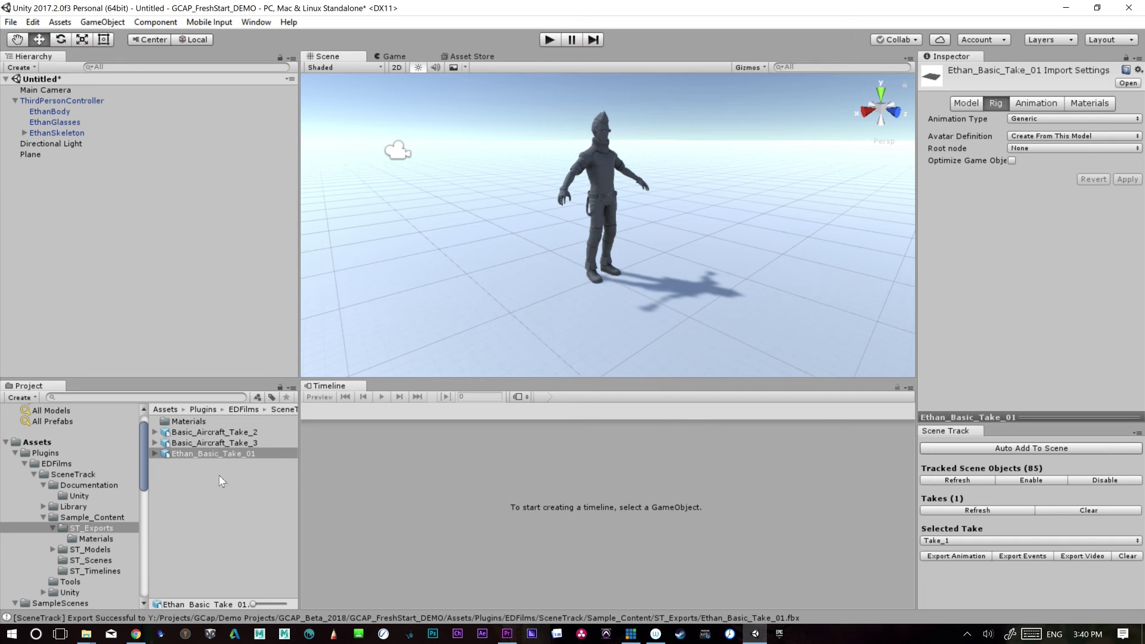
click(228, 453)
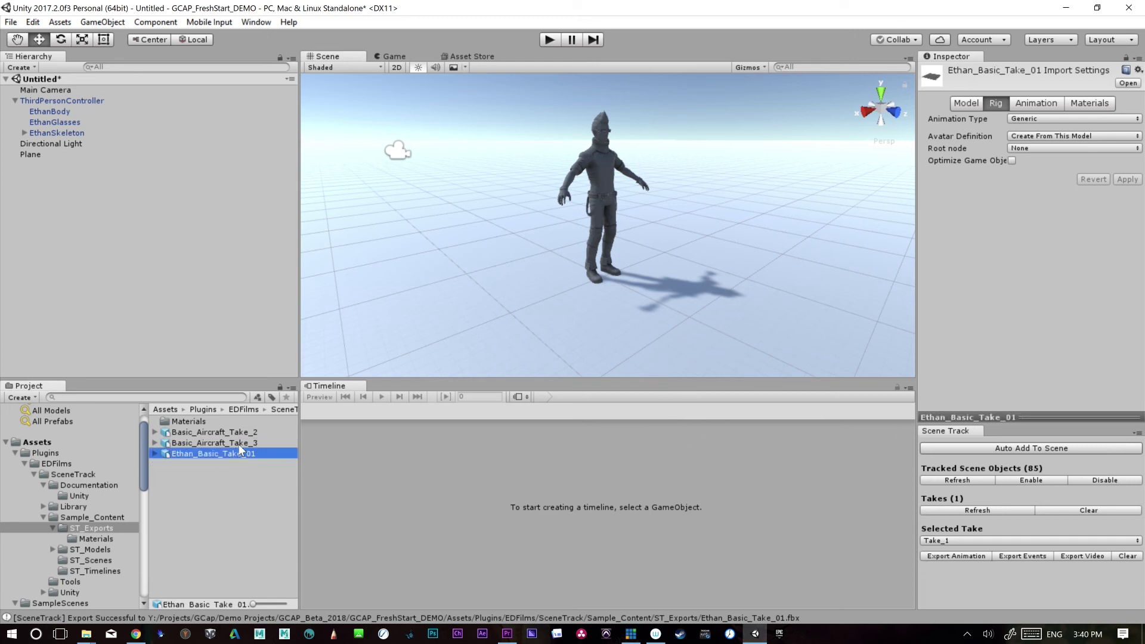
- Increase the Scene Scale in the SceneTrack animation preferences and close the preferences
click(10, 22)
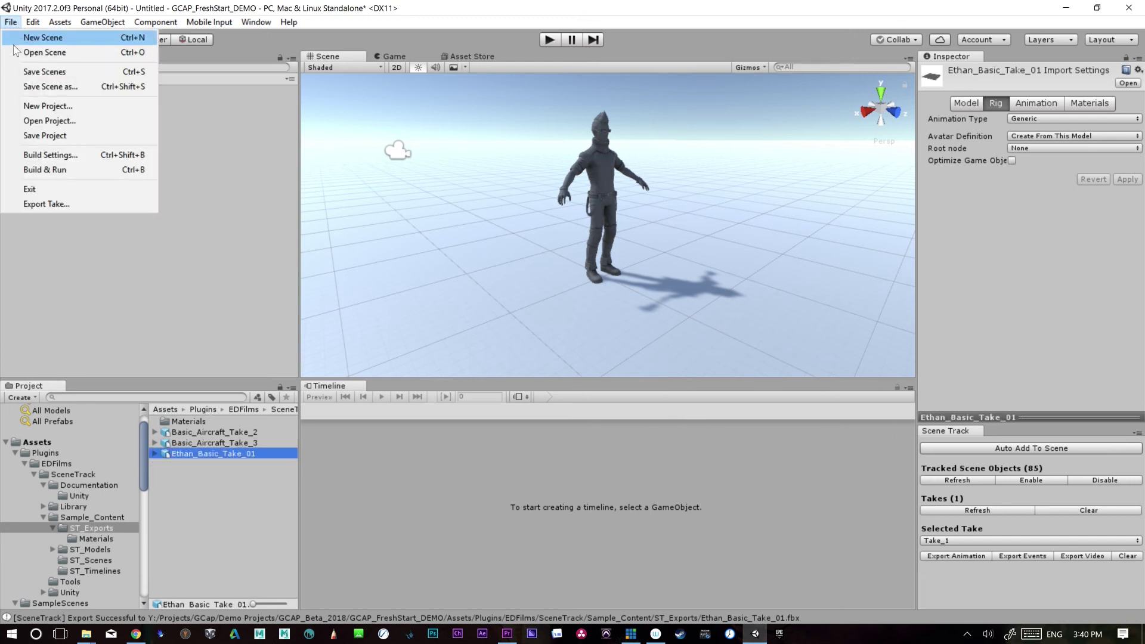
mouse_move(33, 22)
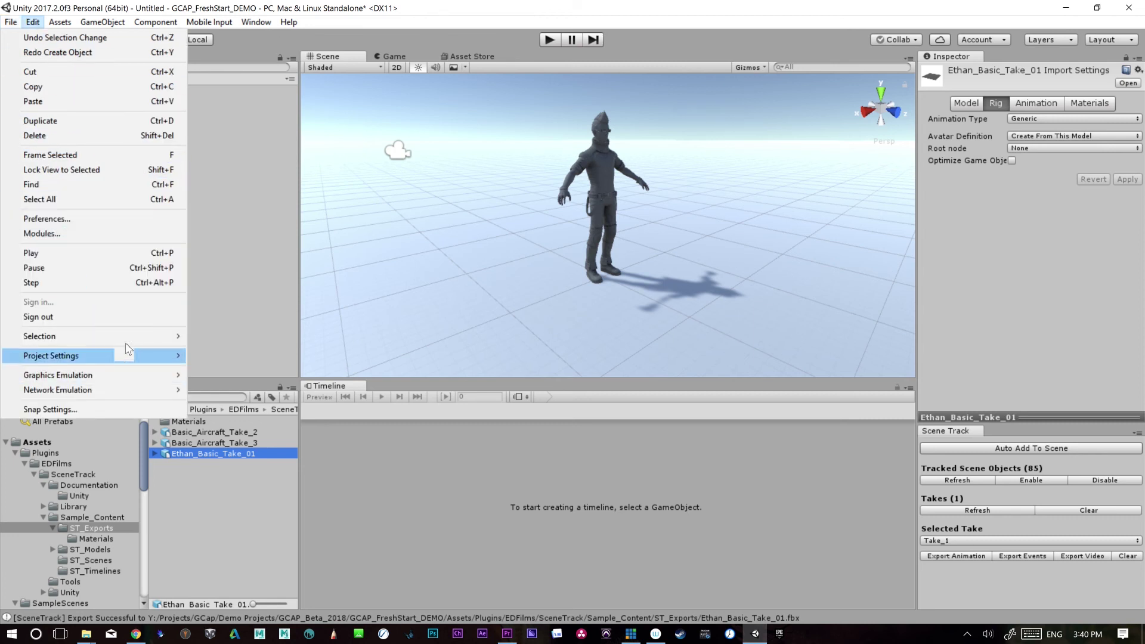
click(152, 218)
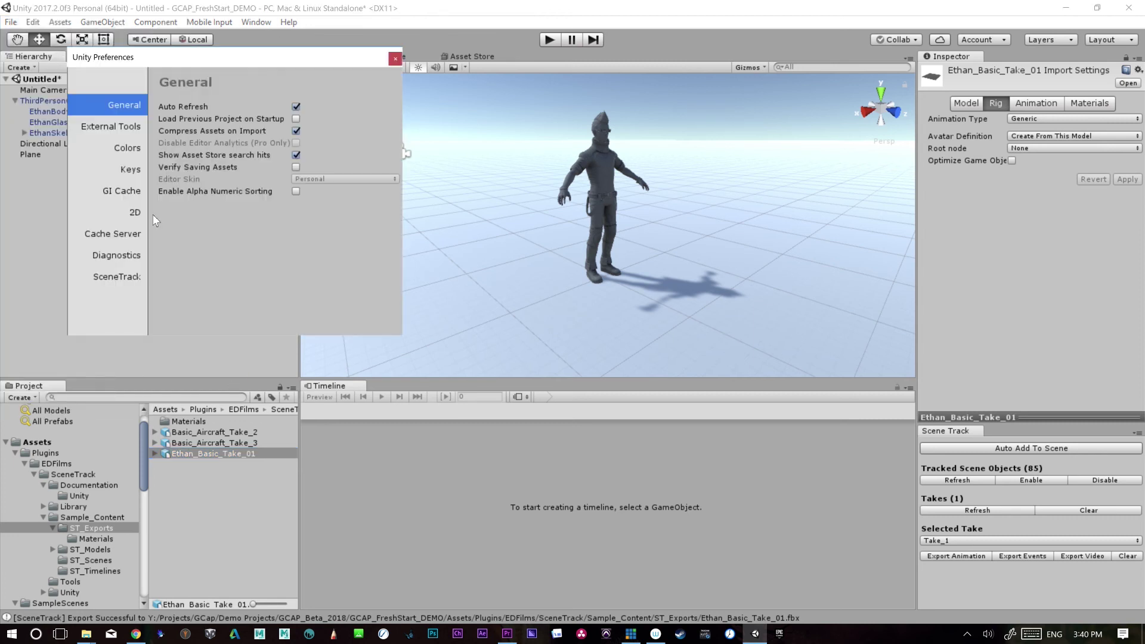
click(126, 278)
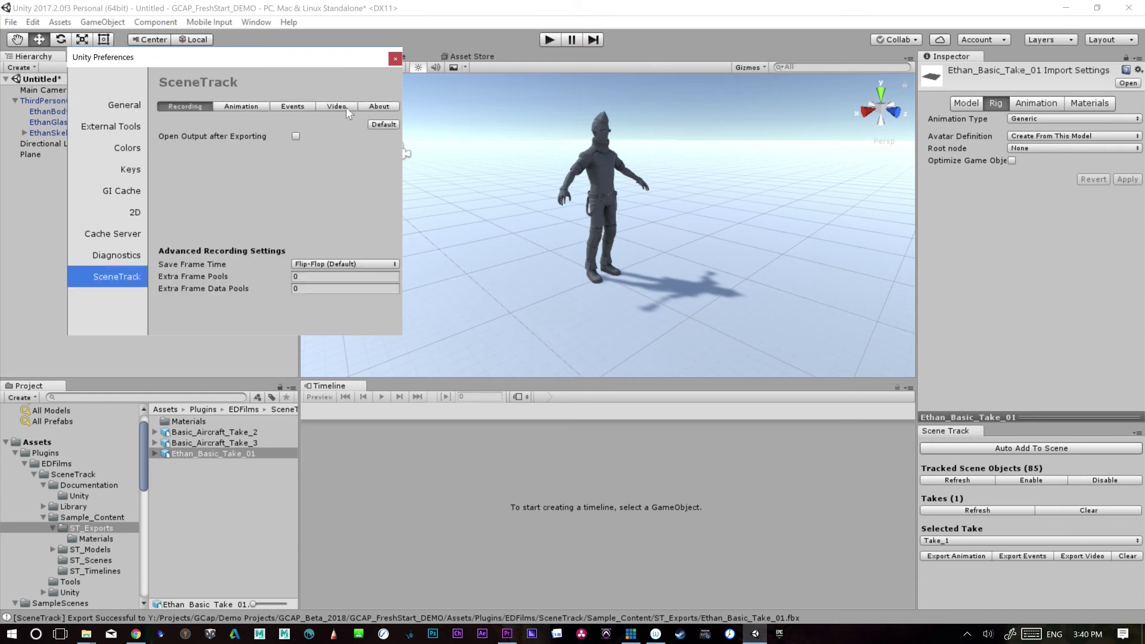
click(242, 106)
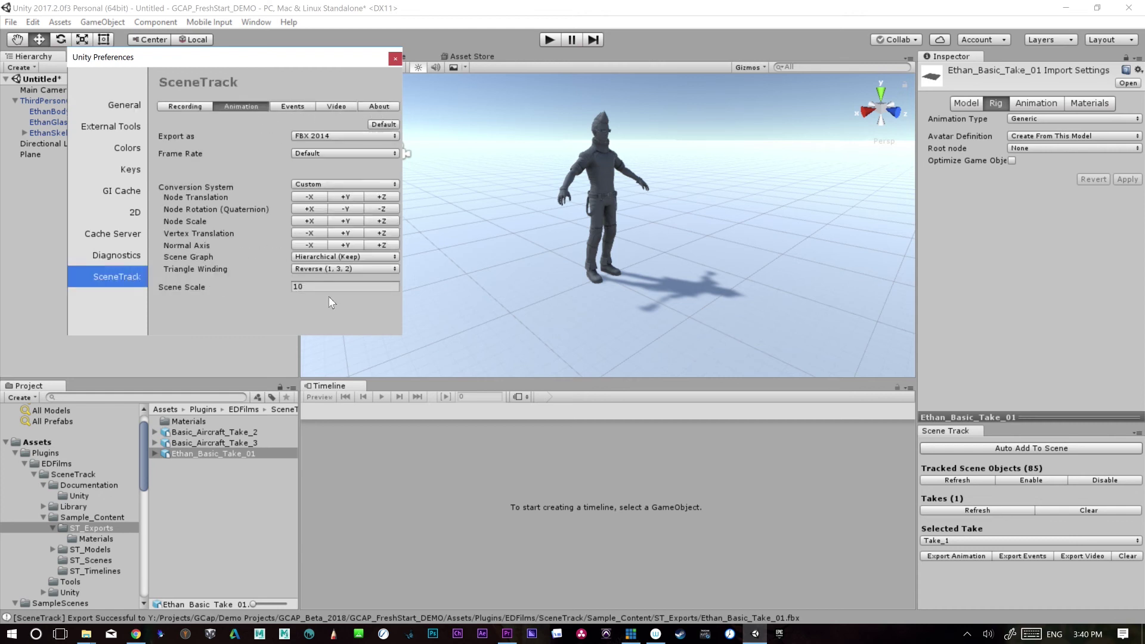
click(320, 286)
click(394, 58)
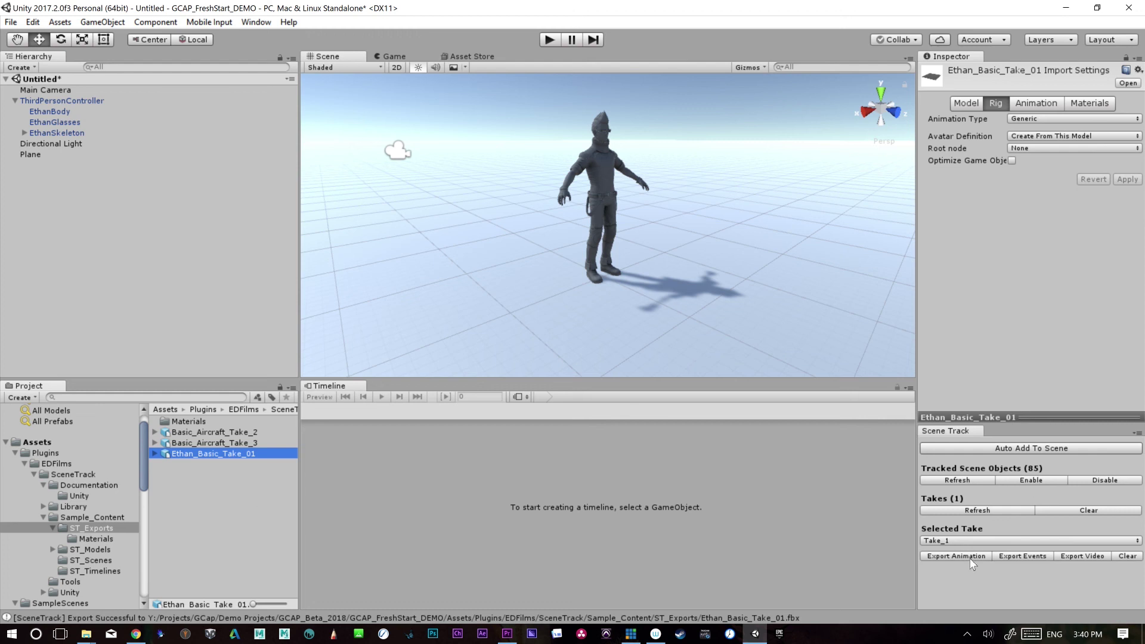
- Export the Take_1 animation again to ST_Exports as Ethan_Basic_Take_01_Scale100.fbx
click(956, 556)
click(251, 166)
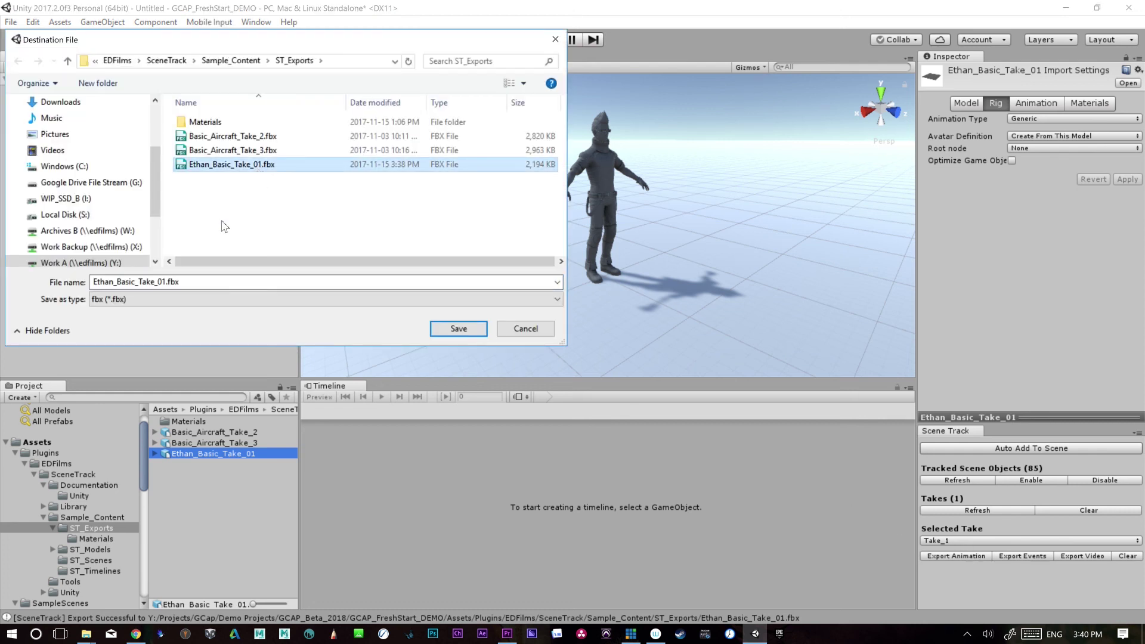
double_click(165, 282)
click(167, 282)
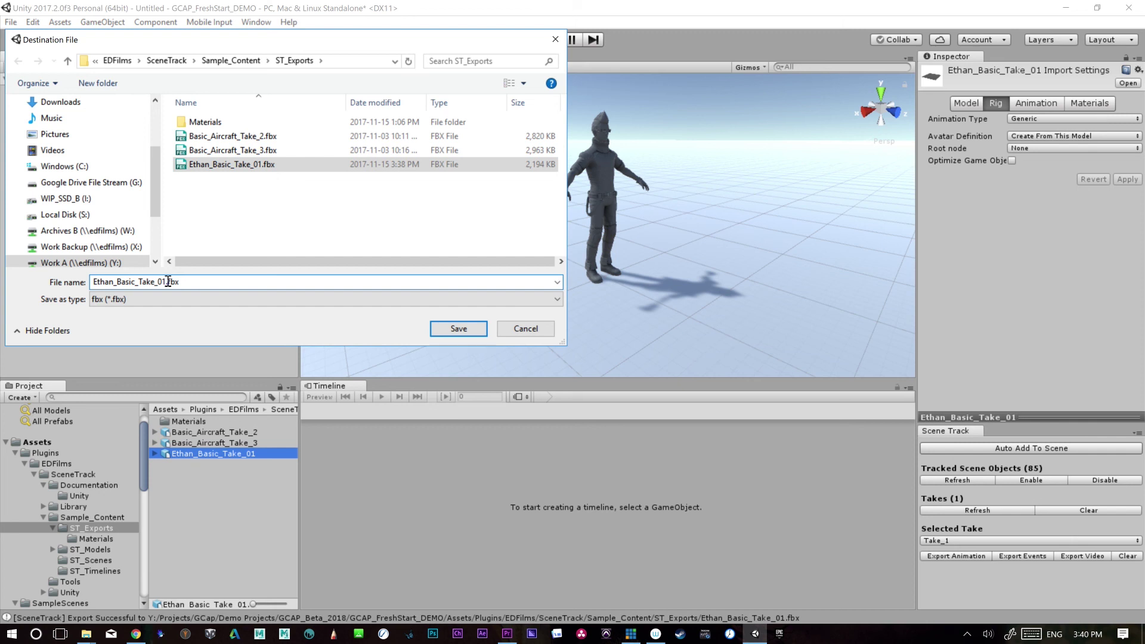
text(_Scale100)
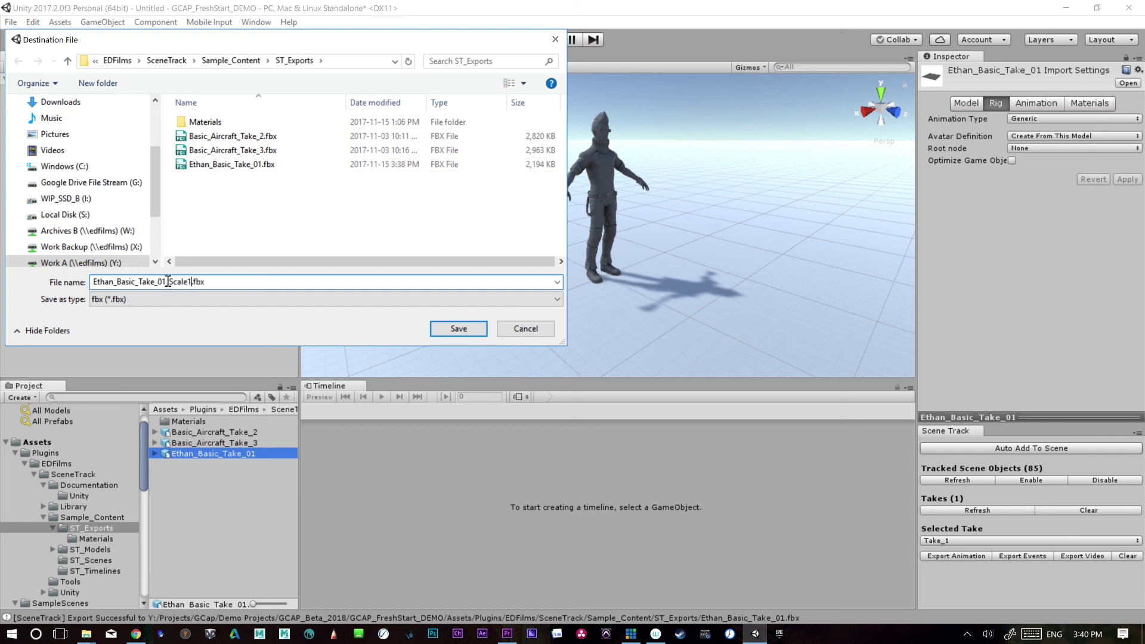
click(471, 331)
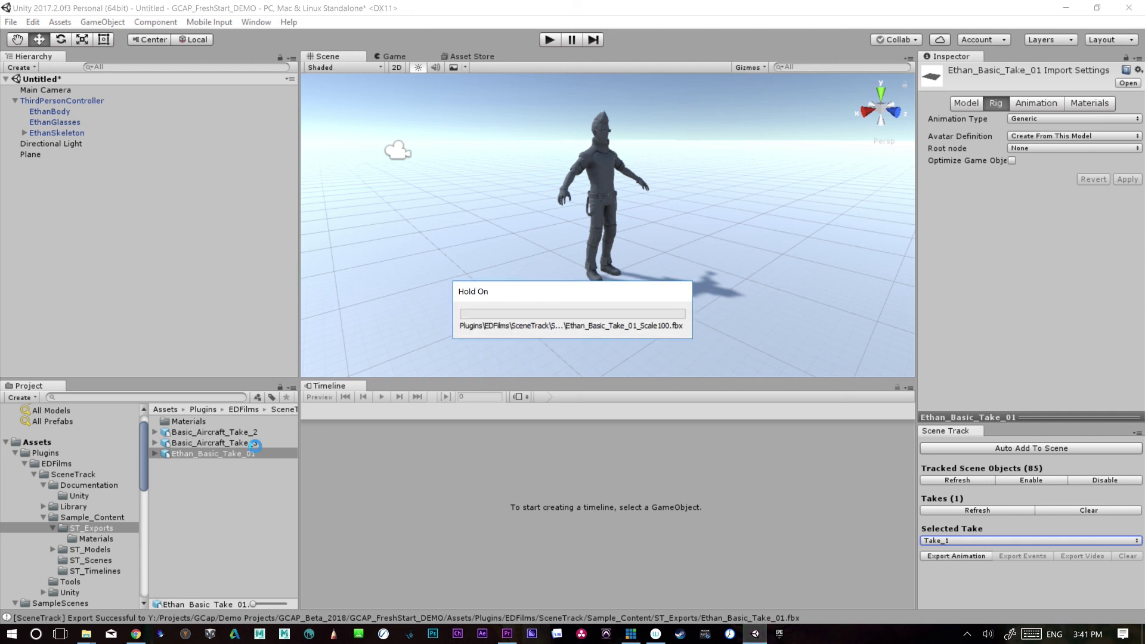
- Try placing Ethan_Basic_Take_01_Scale100 in the scene beside the existing character twice, undoing each placement
click(247, 467)
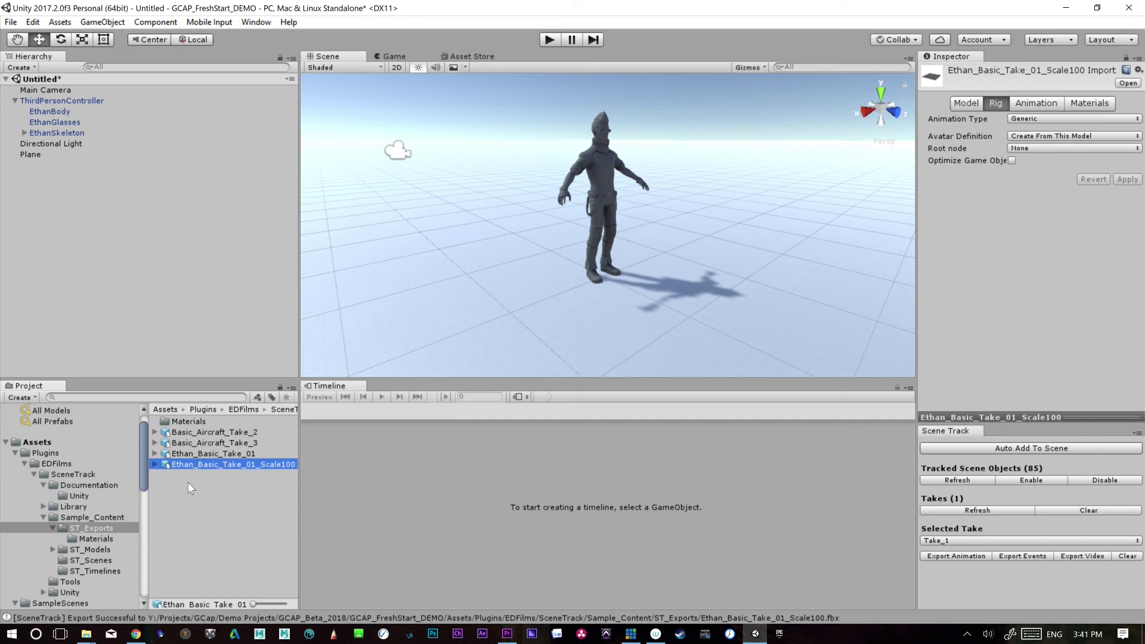
drag(218, 463, 530, 295)
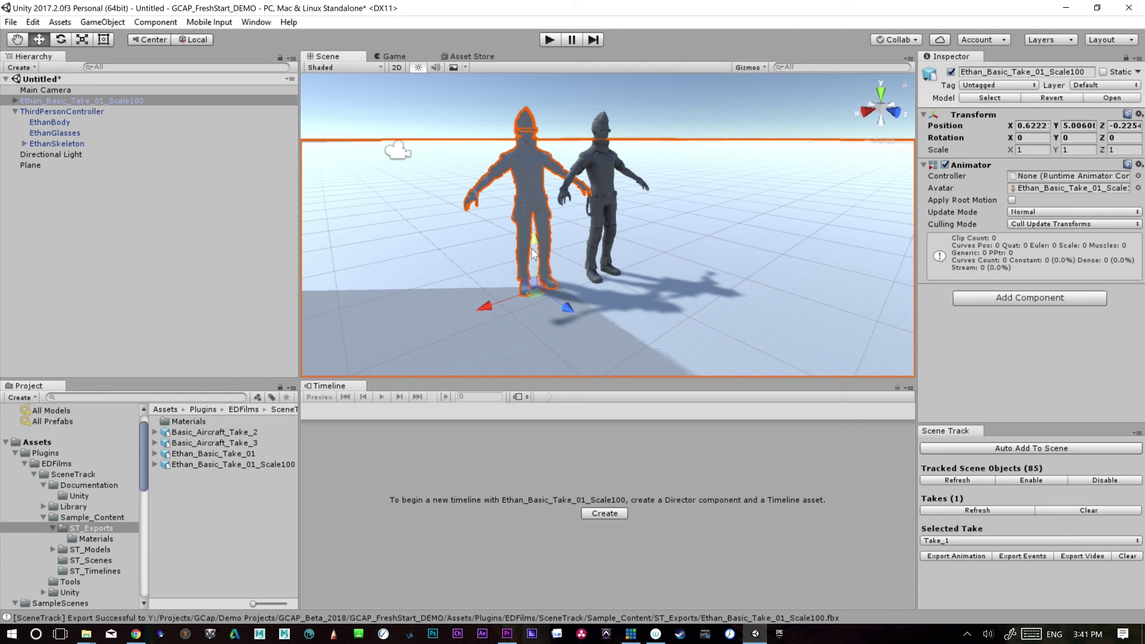
key(ctrl+z)
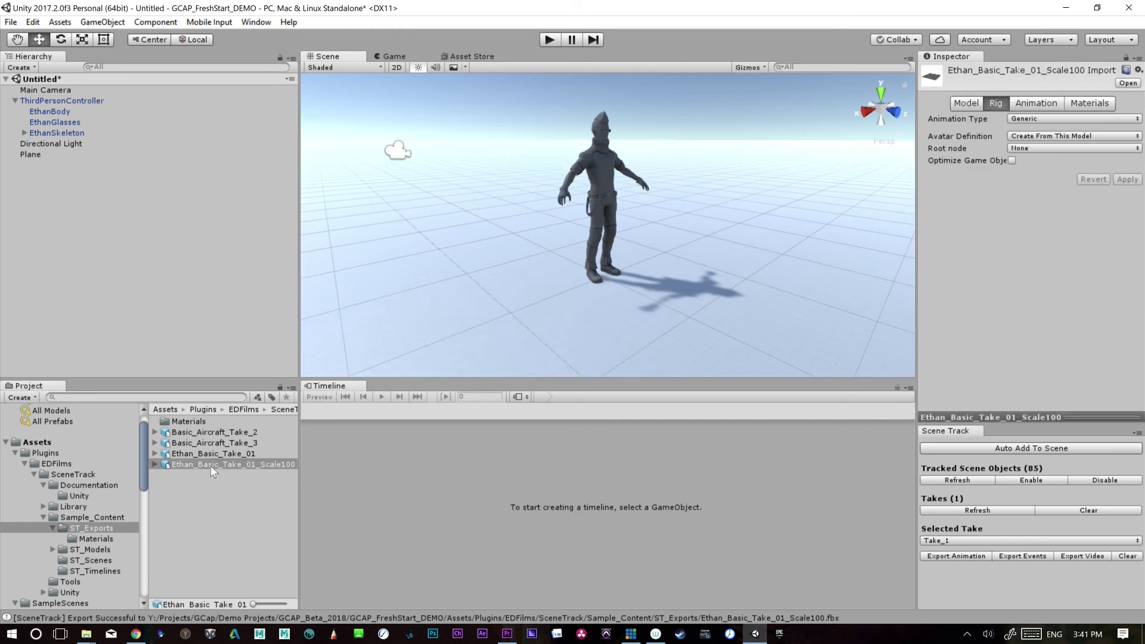
drag(209, 472, 494, 286)
key(ctrl+z)
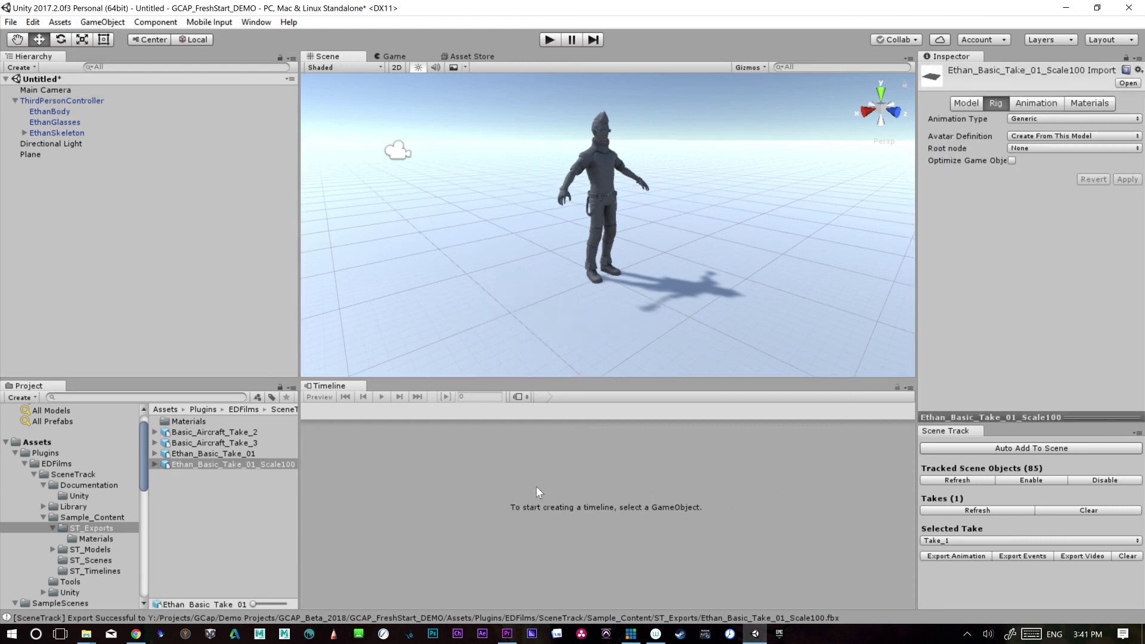